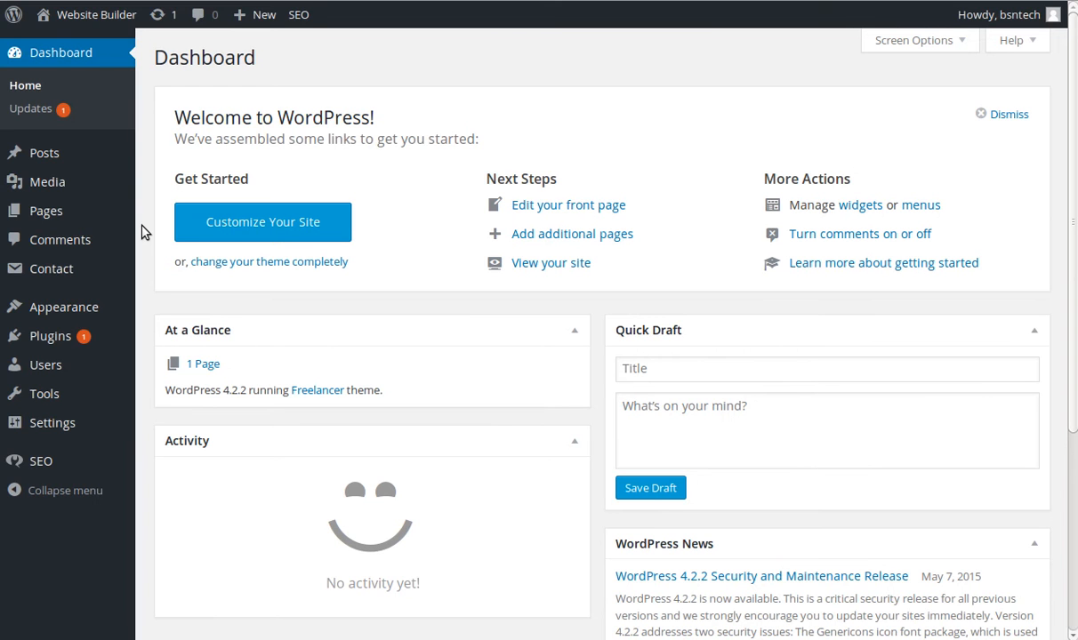
# - Open the contact form "Contact form 1" for editing
pyautogui.moveTo(76, 277)
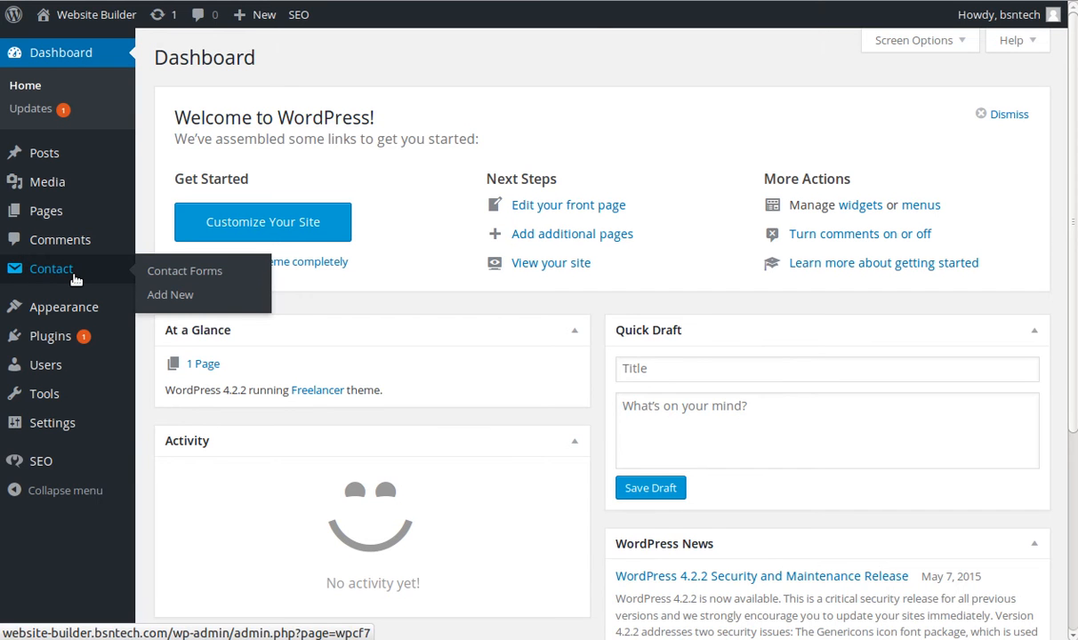
pyautogui.click(75, 280)
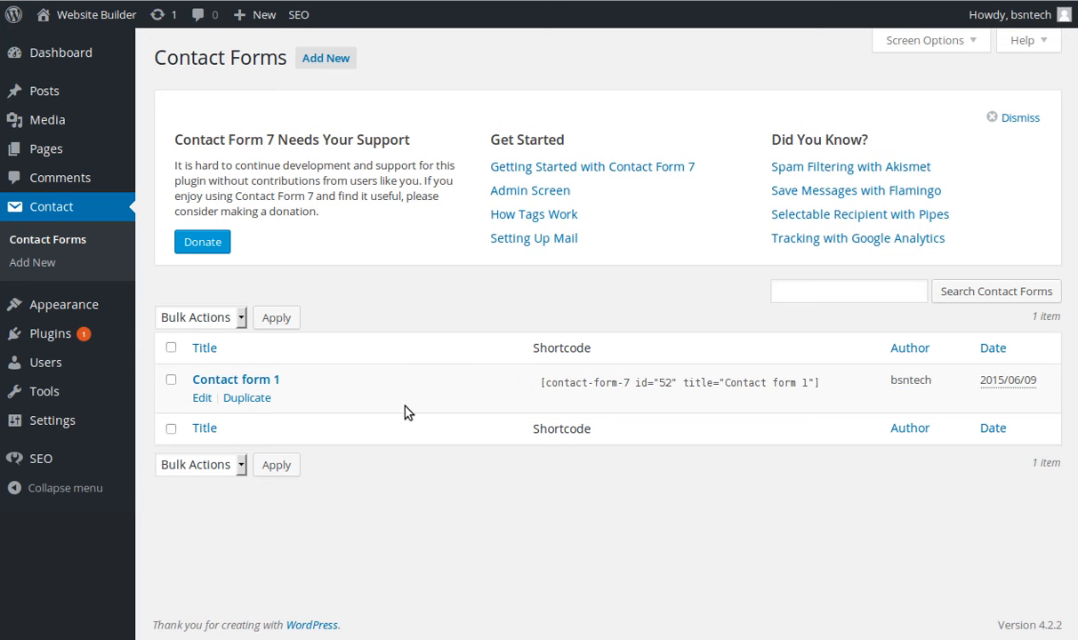
pyautogui.click(214, 381)
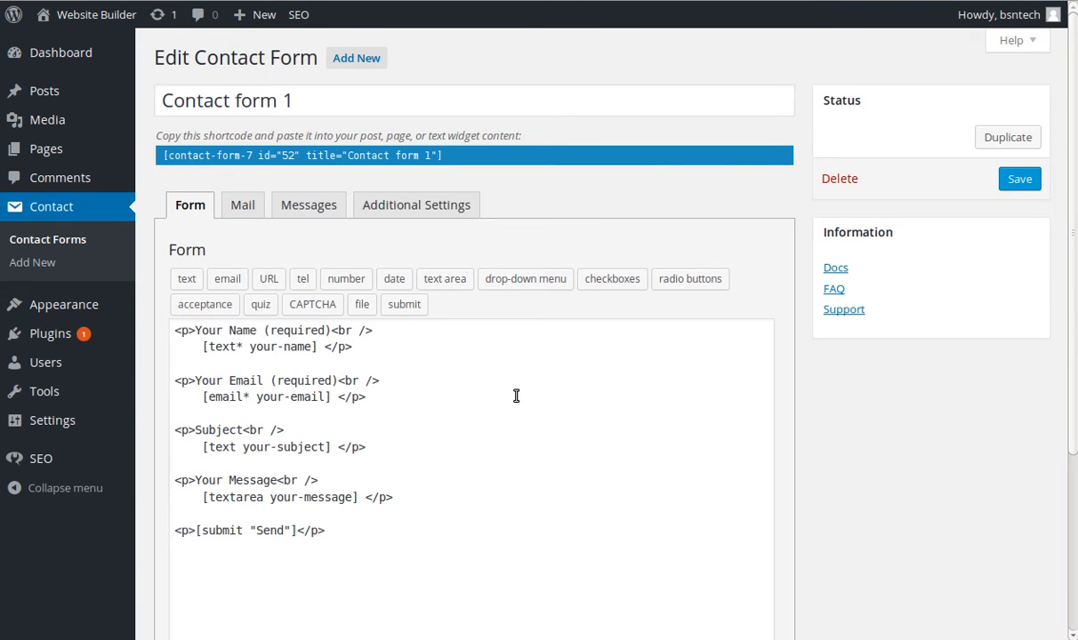
# - Add an opening paragraph after the message field reading "Enter the Spam Code as shown below:", followed by a <br /> line break
pyautogui.scroll(-1, 524, 402)
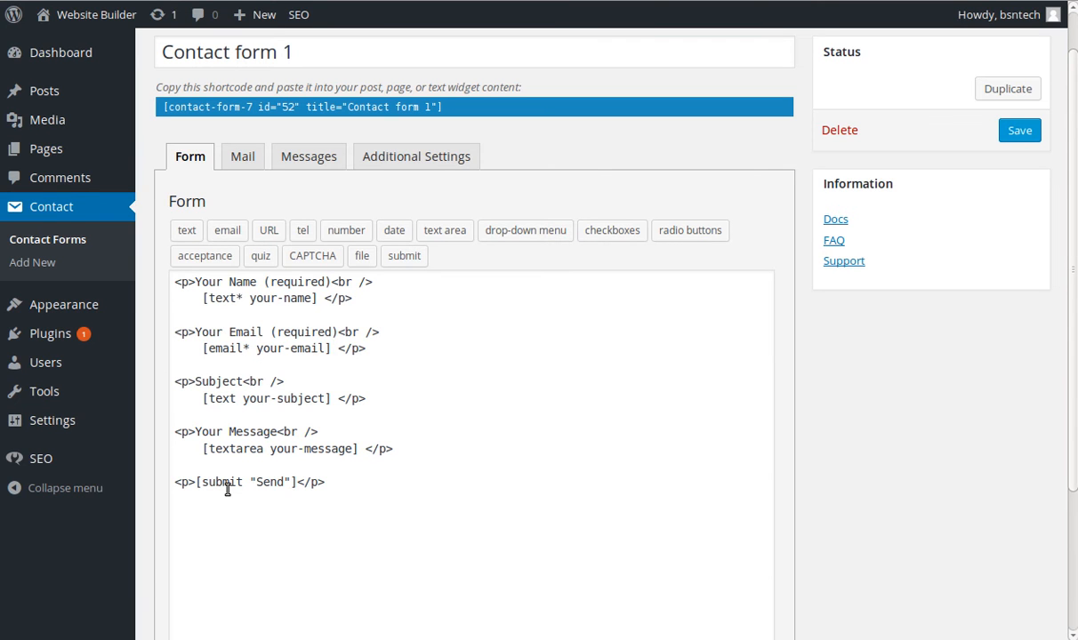
pyautogui.click(401, 451)
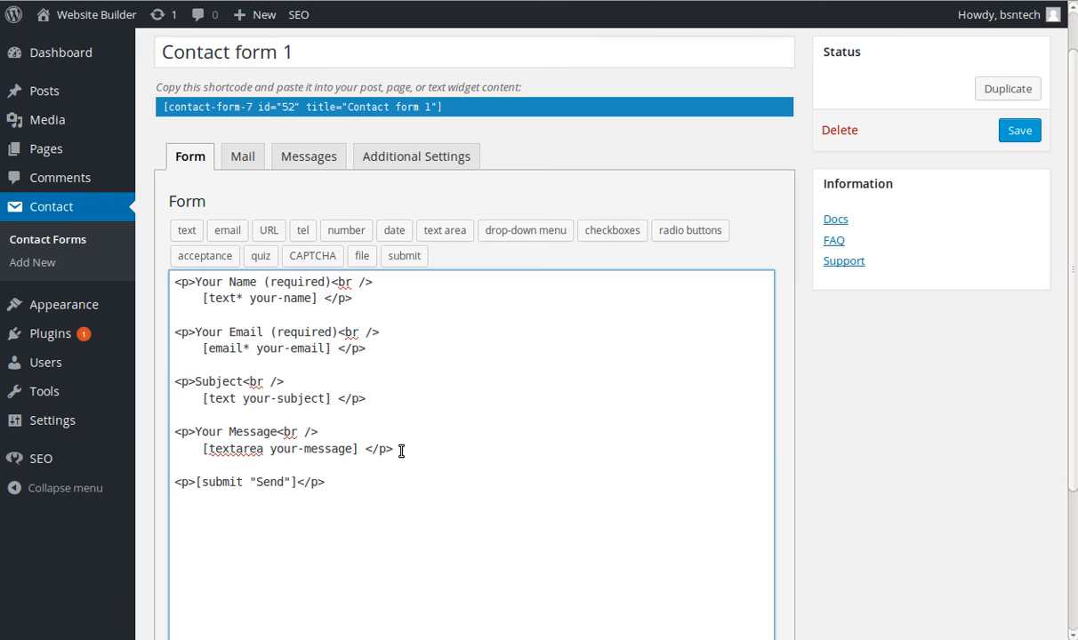
pyautogui.press('Return')
pyautogui.press('Return')
pyautogui.write('<p>')
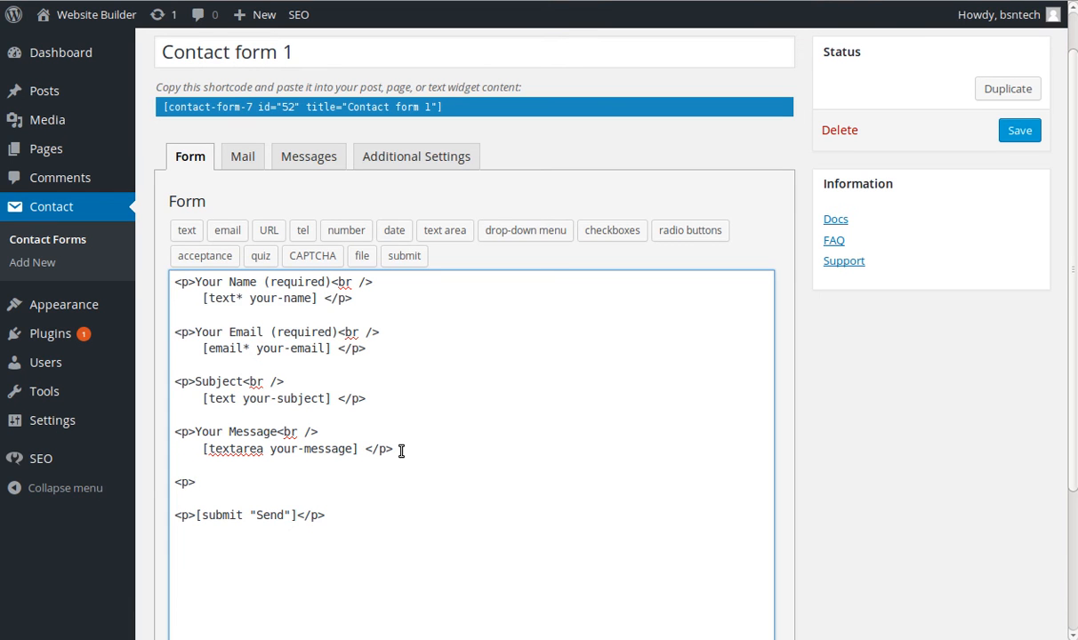
pyautogui.write('Enter the Spam ')
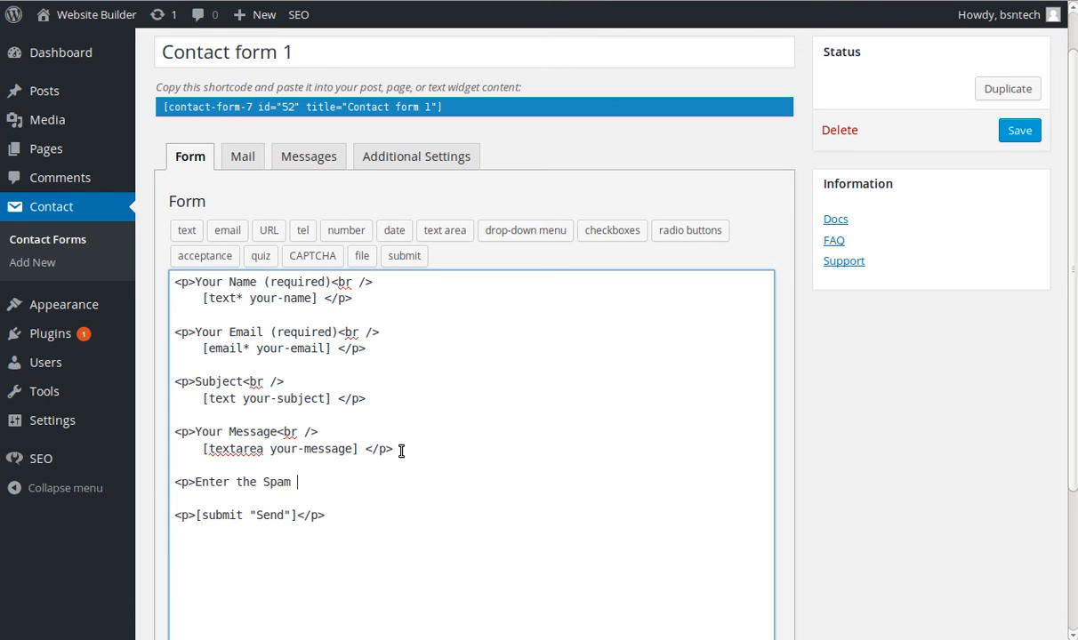
pyautogui.write('Code as shown below:')
pyautogui.press('Return')
pyautogui.write('<br ')
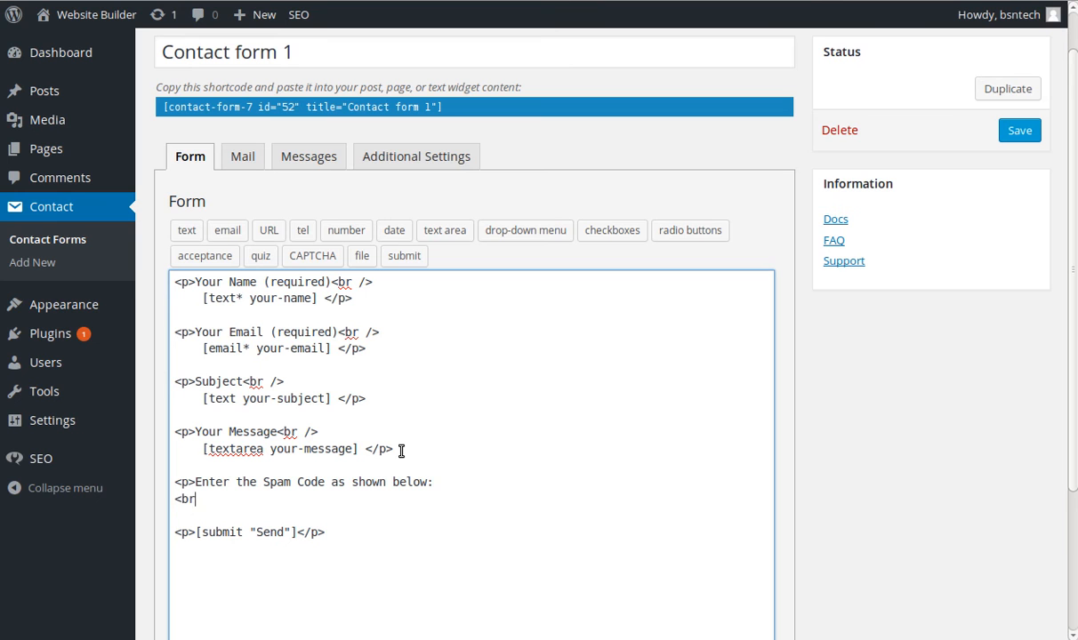
pyautogui.write('/>')
# - Insert a CAPTCHA form tag with default settings after the line break and close the paragraph with </p>
pyautogui.click(326, 257)
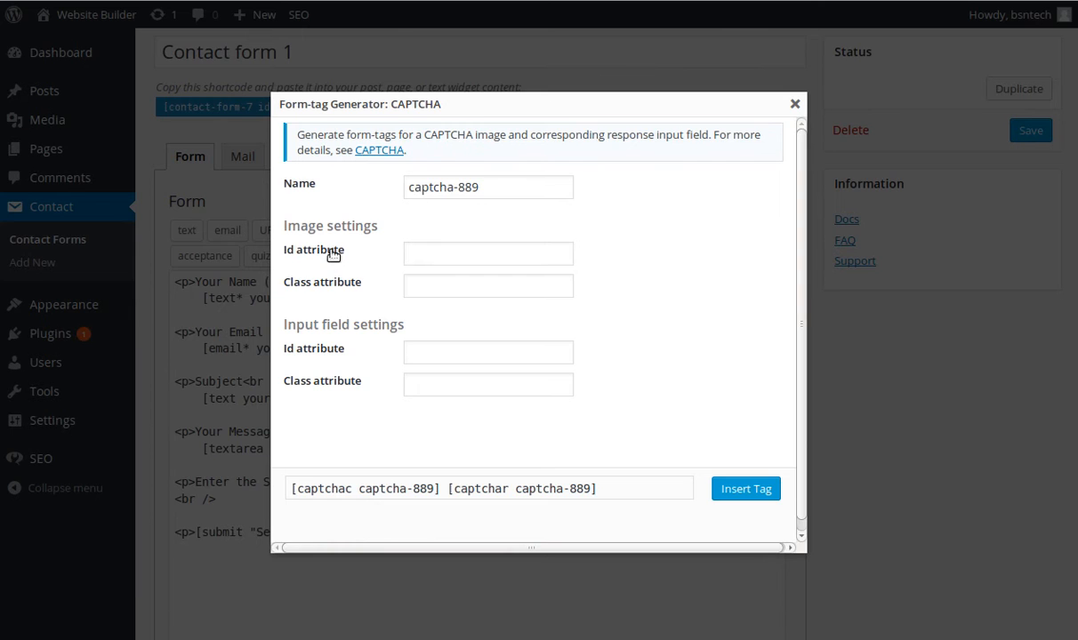
pyautogui.click(443, 490)
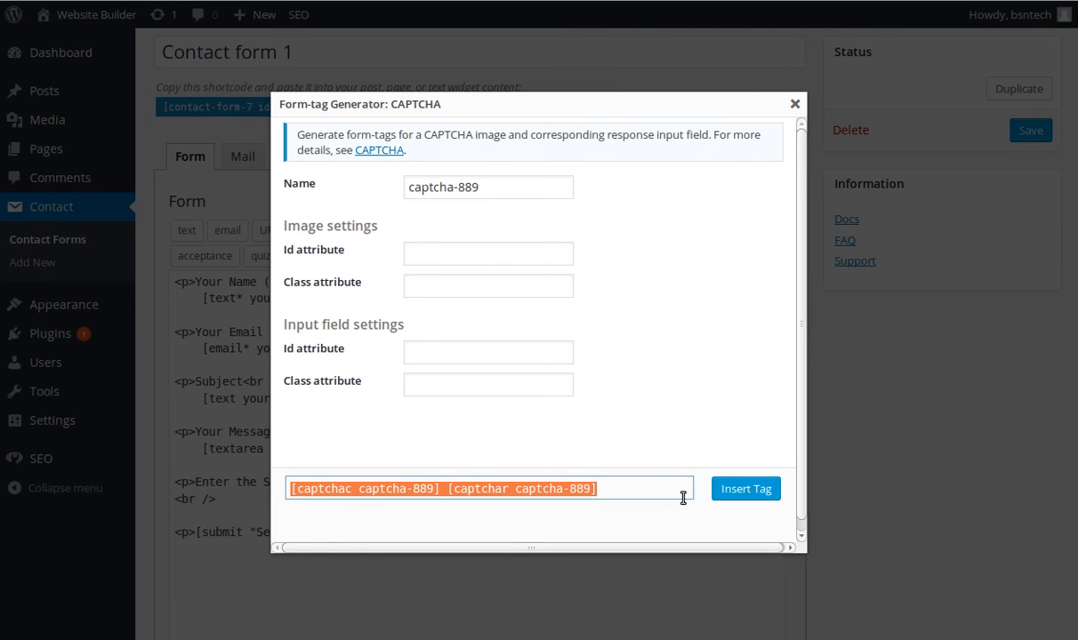
pyautogui.click(745, 489)
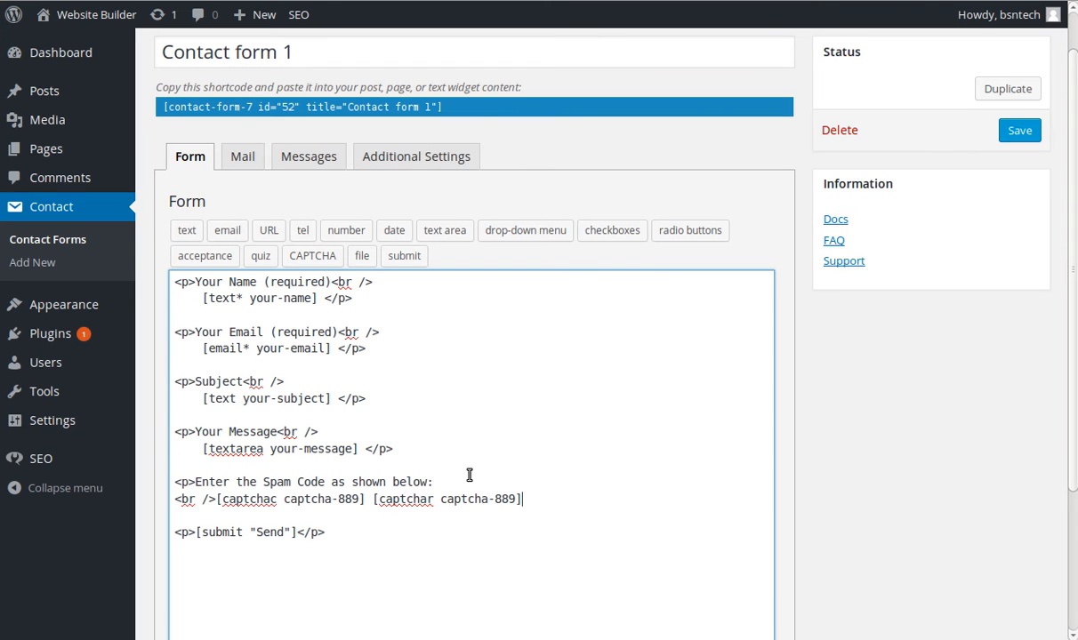
pyautogui.moveTo(393, 450); pyautogui.dragTo(379, 450)
pyautogui.click(542, 496)
pyautogui.write('</p>')
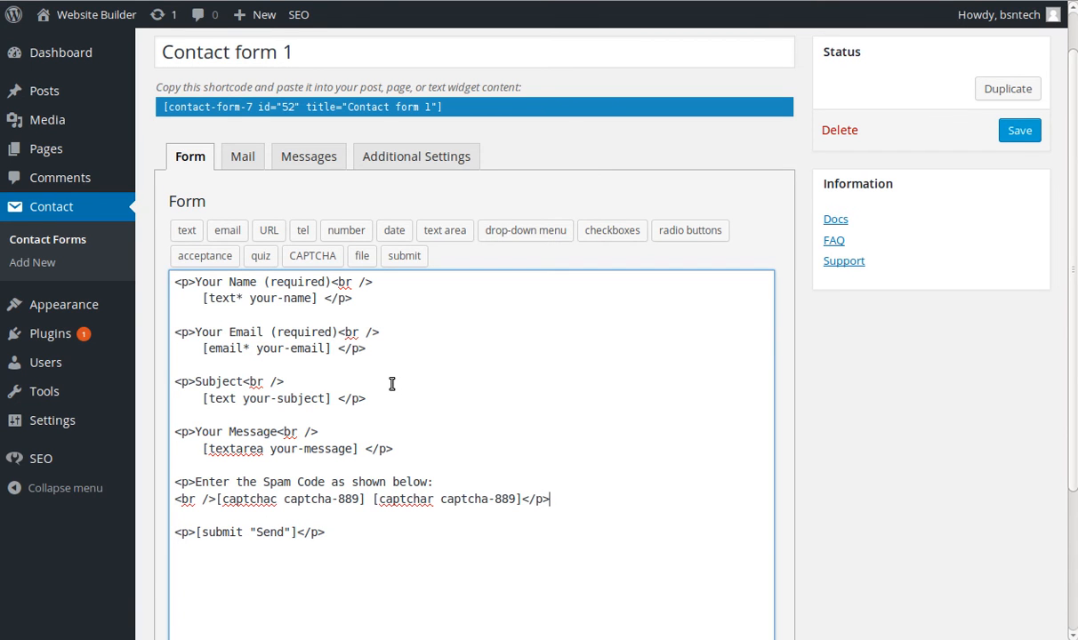
# - Examine the mail template's recipient and sender fields and compare the [your-name] tag with the required name field in the form
pyautogui.click(253, 166)
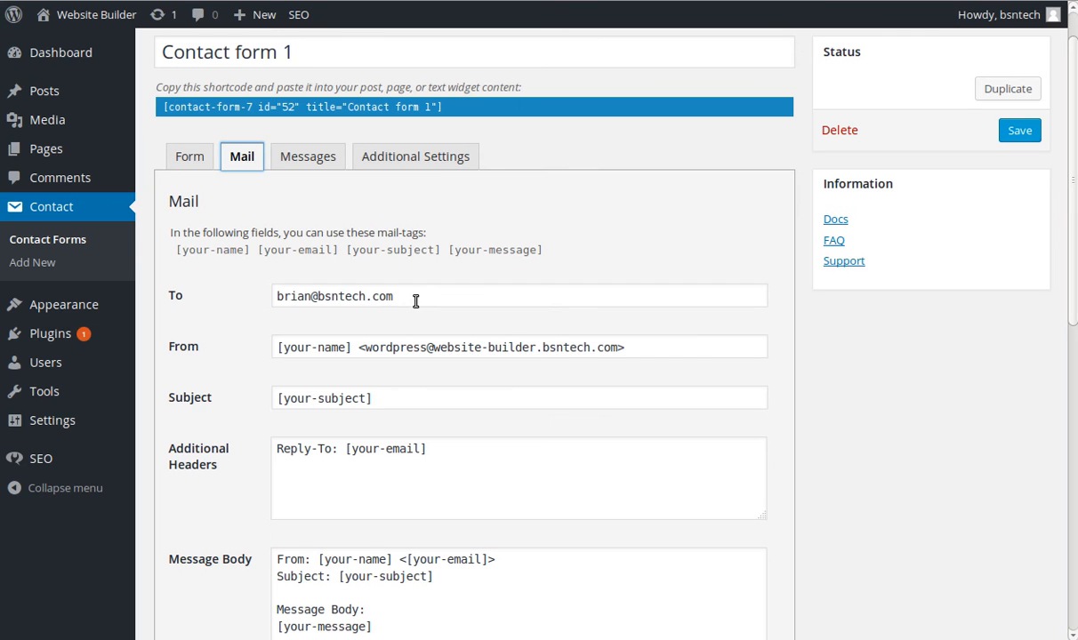
pyautogui.moveTo(433, 301); pyautogui.dragTo(264, 293)
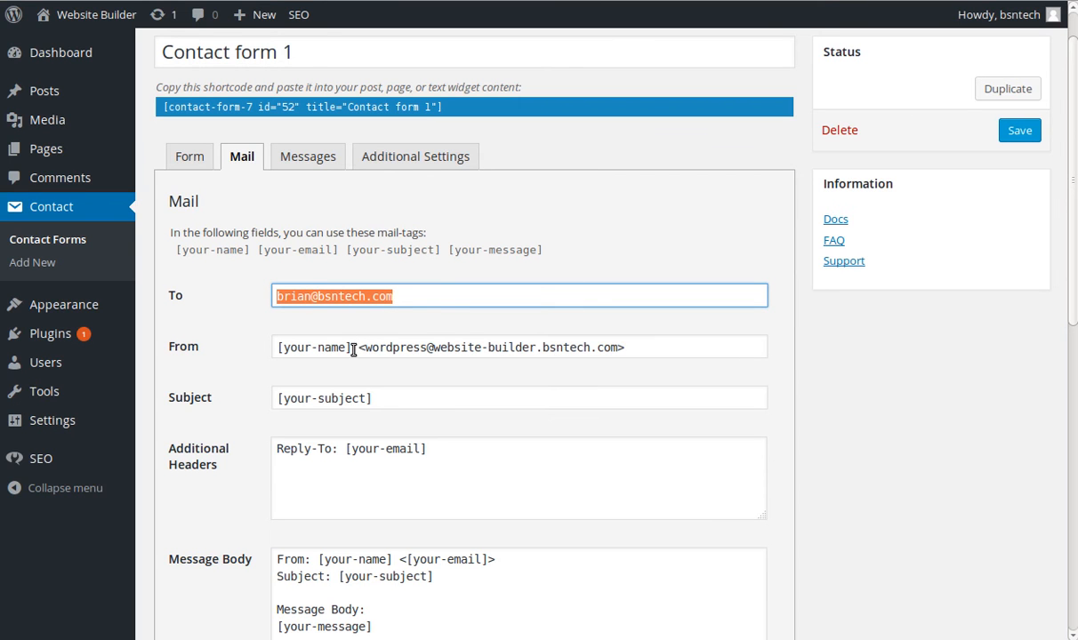
pyautogui.moveTo(278, 349); pyautogui.dragTo(352, 352)
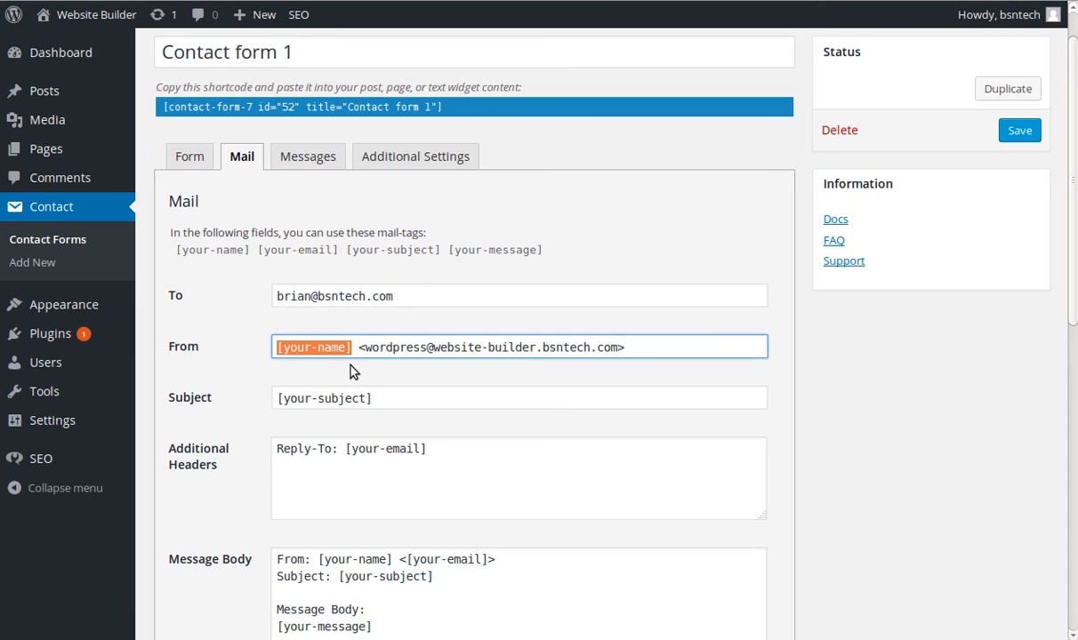
pyautogui.click(182, 157)
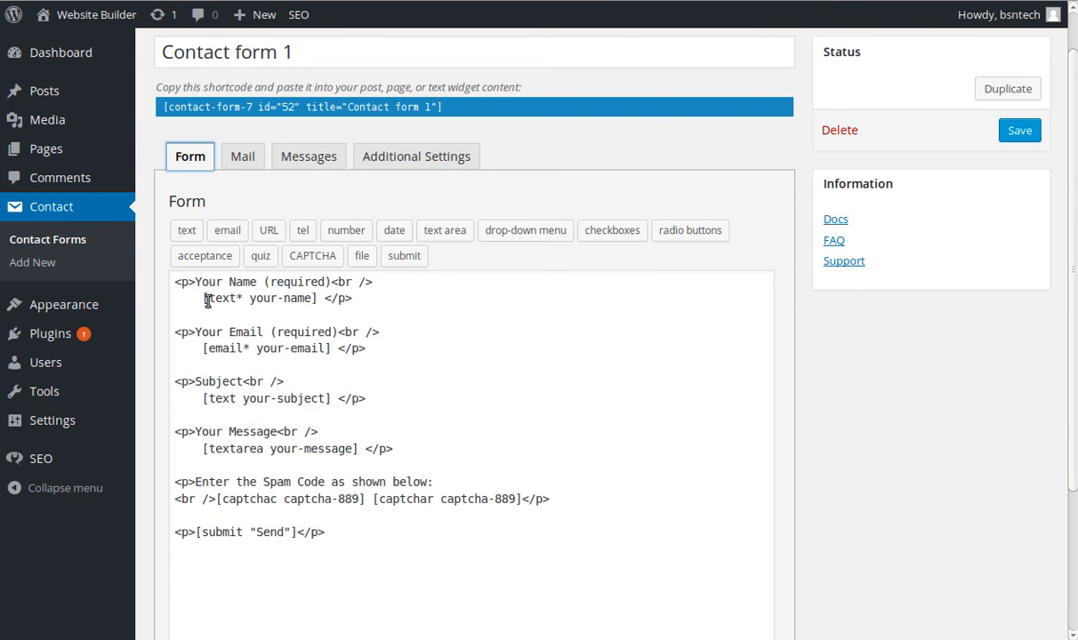
pyautogui.moveTo(251, 301); pyautogui.dragTo(310, 301)
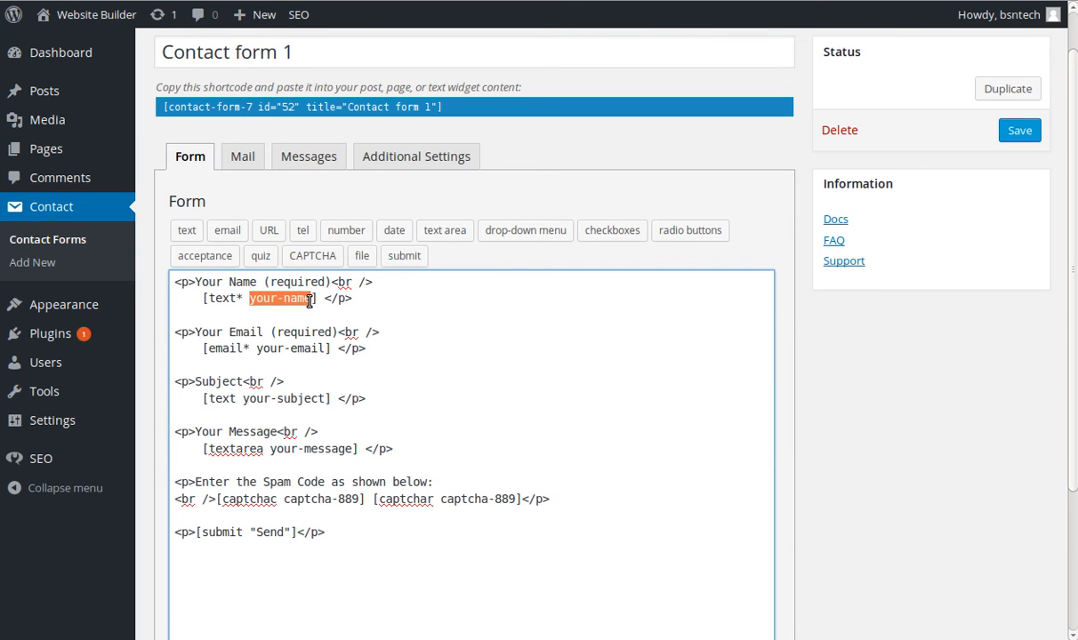
pyautogui.click(239, 300)
pyautogui.moveTo(239, 300); pyautogui.dragTo(241, 300)
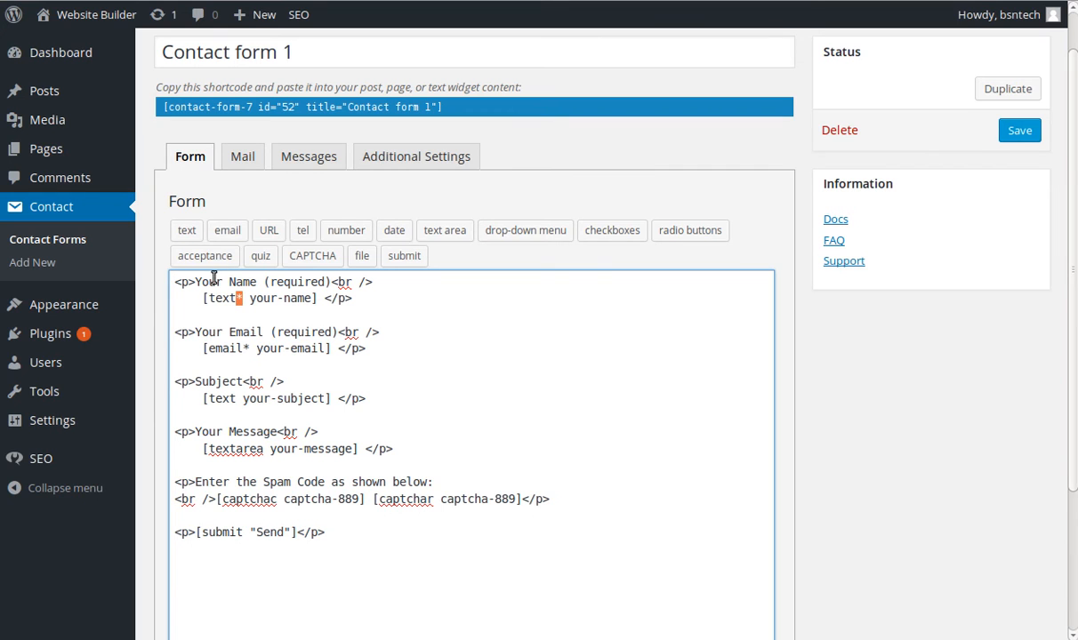
# - Compare the mail template's [your-subject] tag with the subject field defined in the form
pyautogui.click(232, 158)
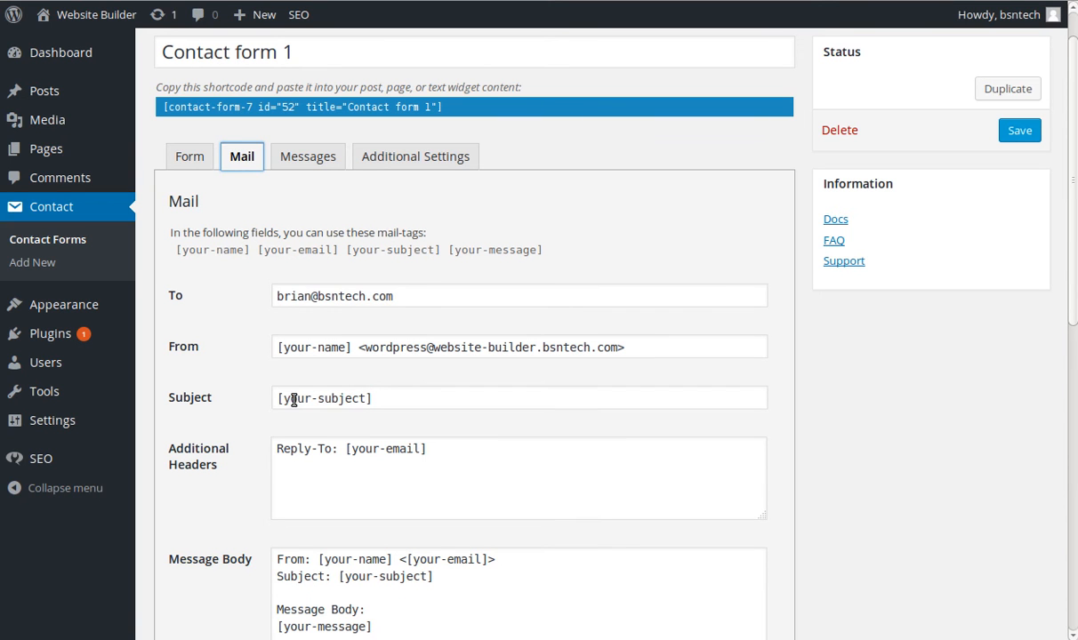
pyautogui.moveTo(281, 398); pyautogui.dragTo(367, 398)
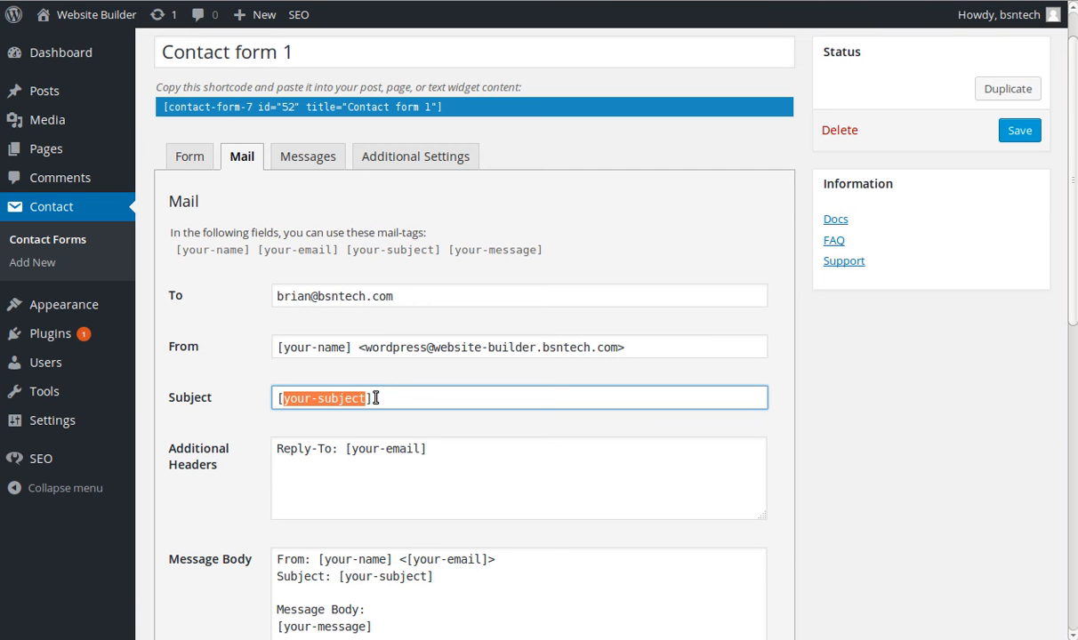
pyautogui.click(197, 151)
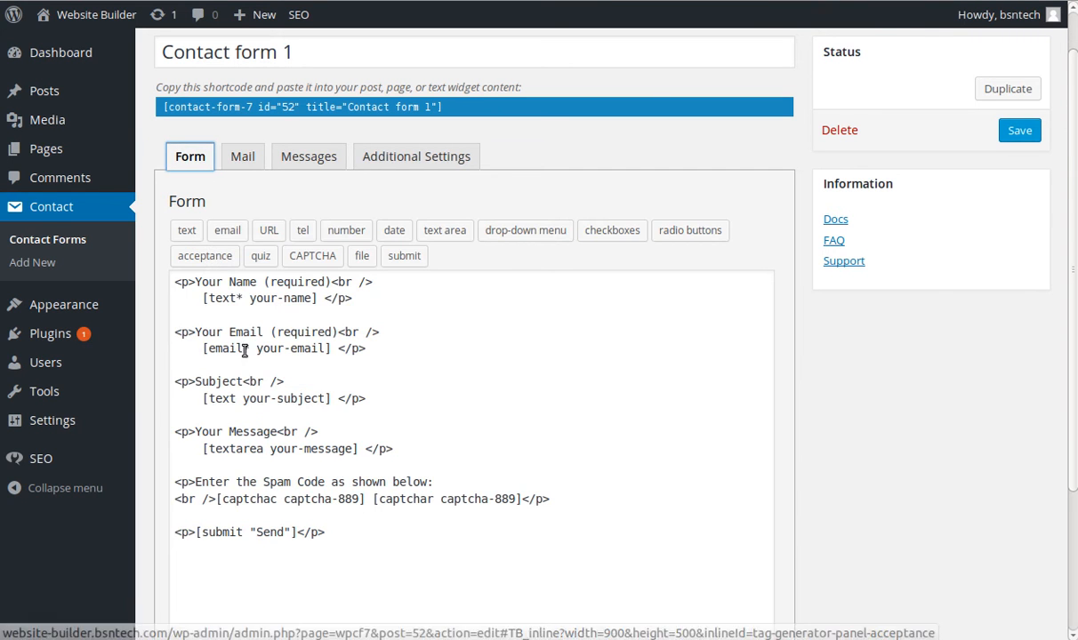
pyautogui.moveTo(373, 399); pyautogui.dragTo(171, 364)
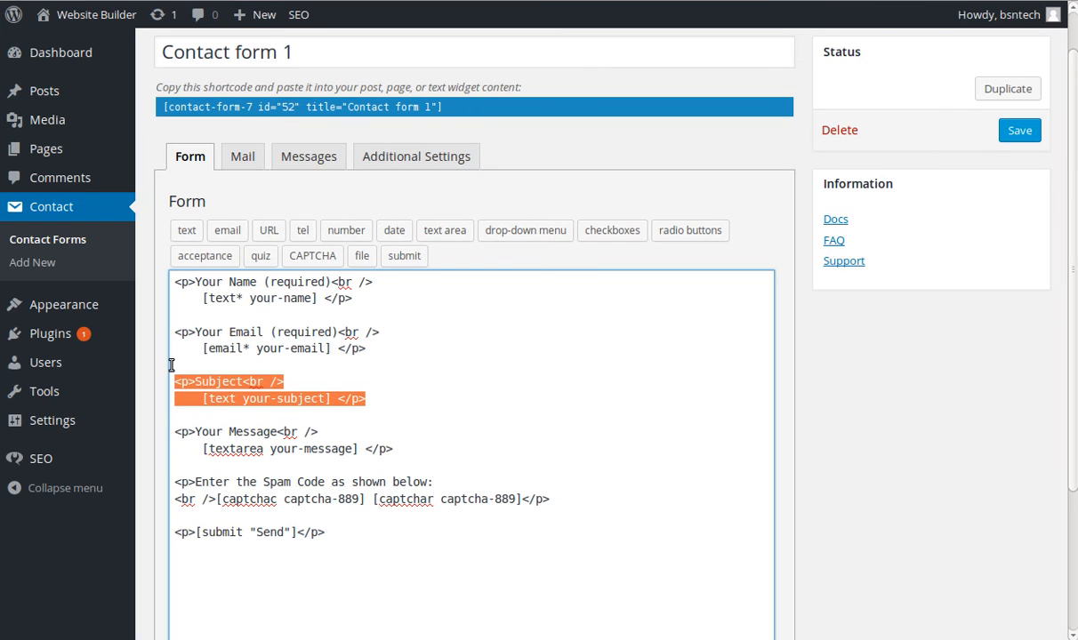
pyautogui.click(242, 157)
pyautogui.moveTo(412, 402); pyautogui.dragTo(263, 392)
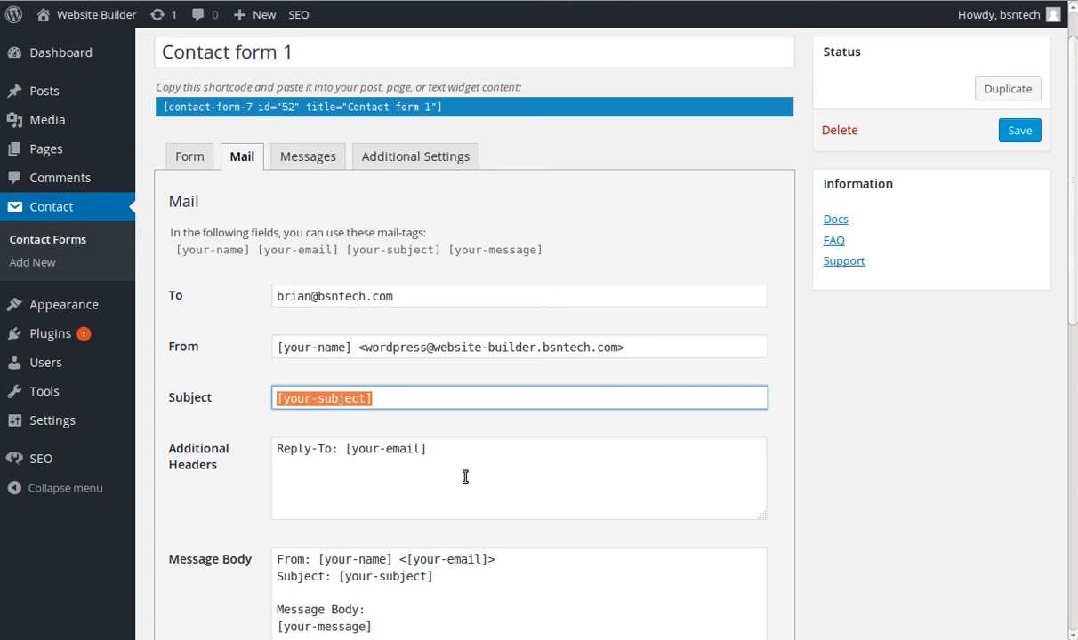
# - Compare the [your-email] tag in the mail template's Reply-To header with the email field defined in the form
pyautogui.scroll(-1, 465, 477)
pyautogui.click(452, 411)
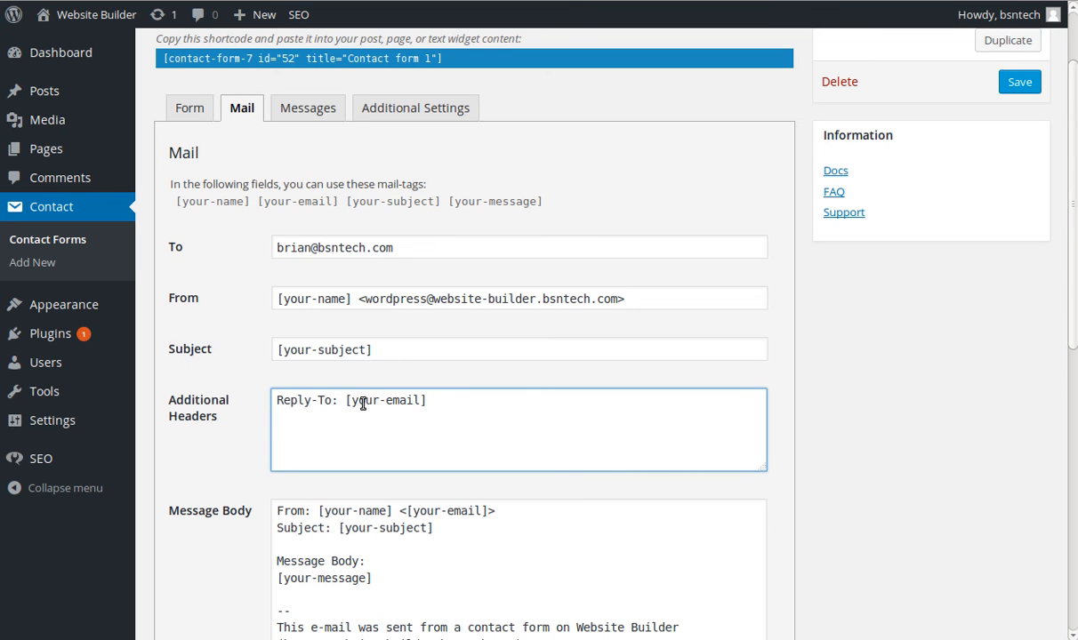
pyautogui.moveTo(351, 401); pyautogui.dragTo(419, 401)
pyautogui.click(187, 111)
pyautogui.moveTo(261, 299); pyautogui.dragTo(327, 300)
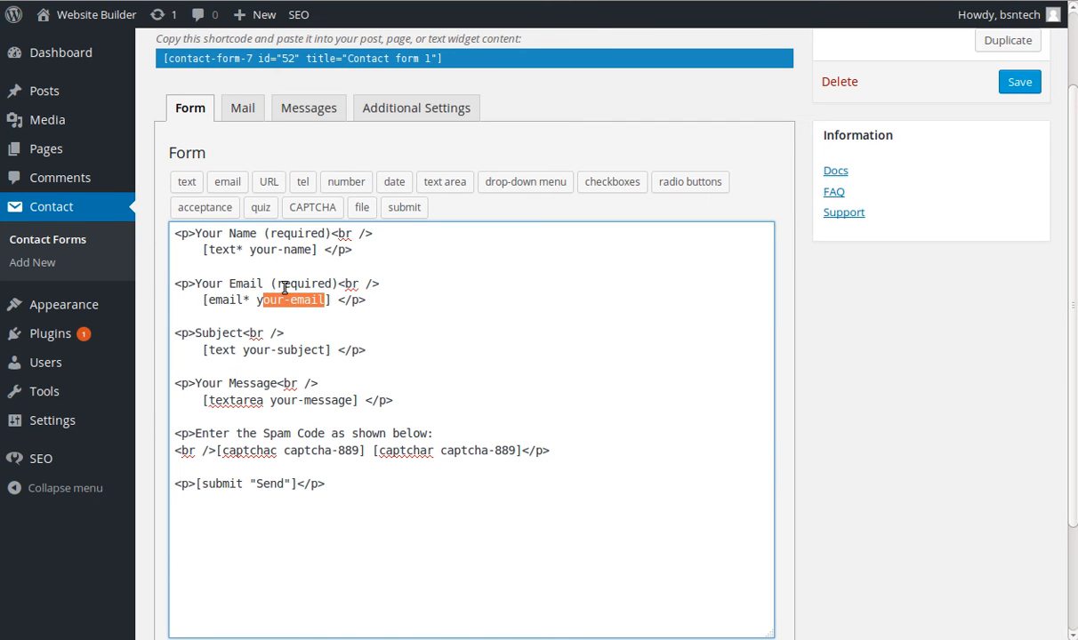
# - Examine the mail tags in the message body and compare the mail template with the form's fields
pyautogui.click(243, 107)
pyautogui.scroll(-1, 409, 454)
pyautogui.scroll(-1, 409, 456)
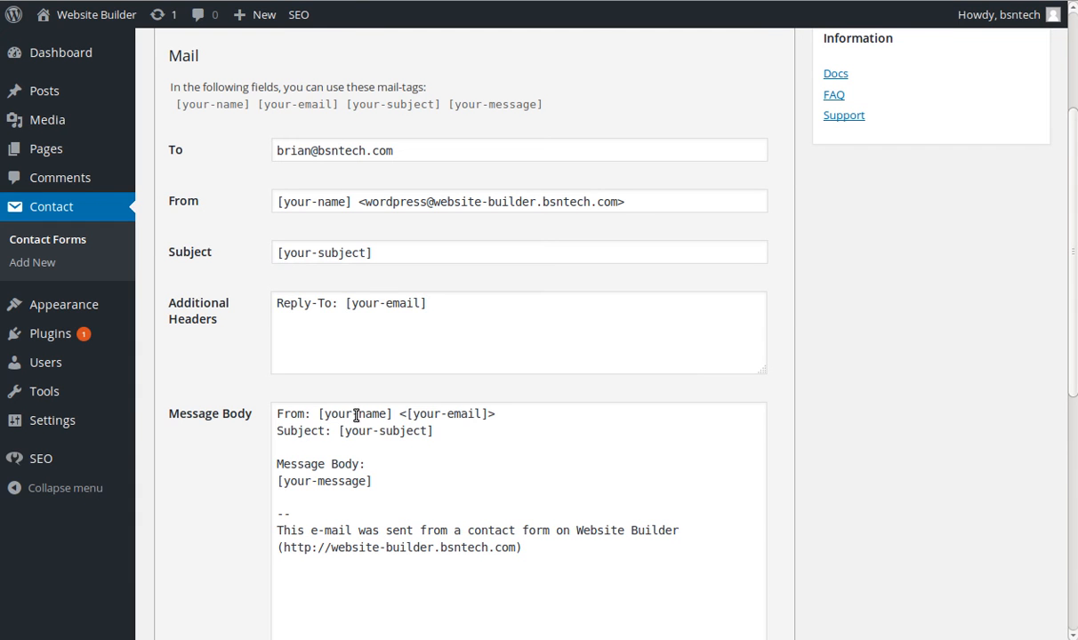
pyautogui.click(440, 414)
pyautogui.click(321, 430)
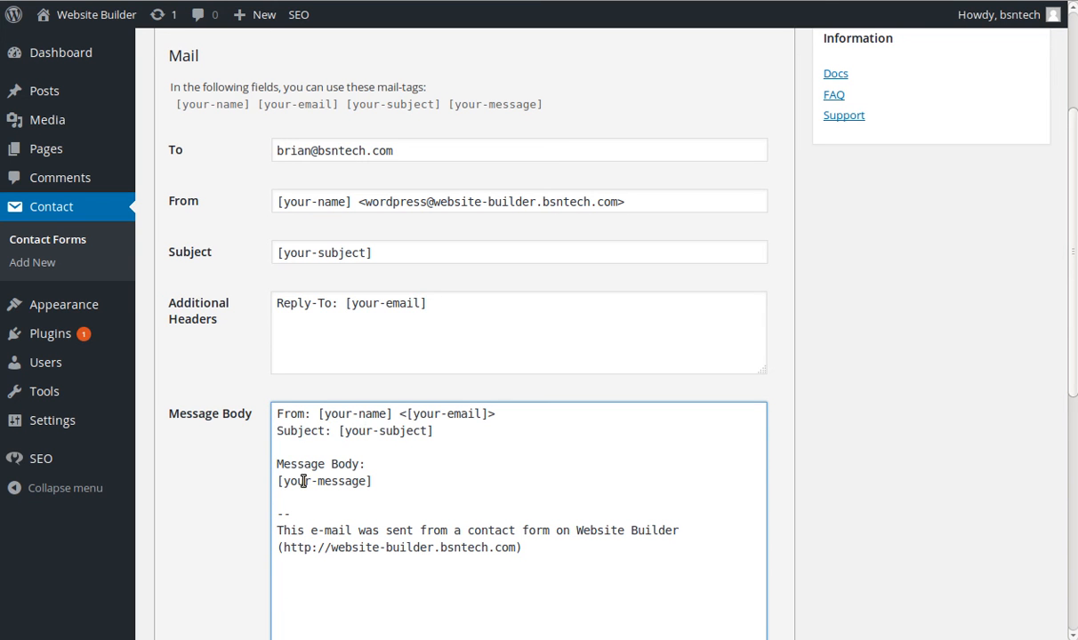
pyautogui.scroll(1, 302, 481)
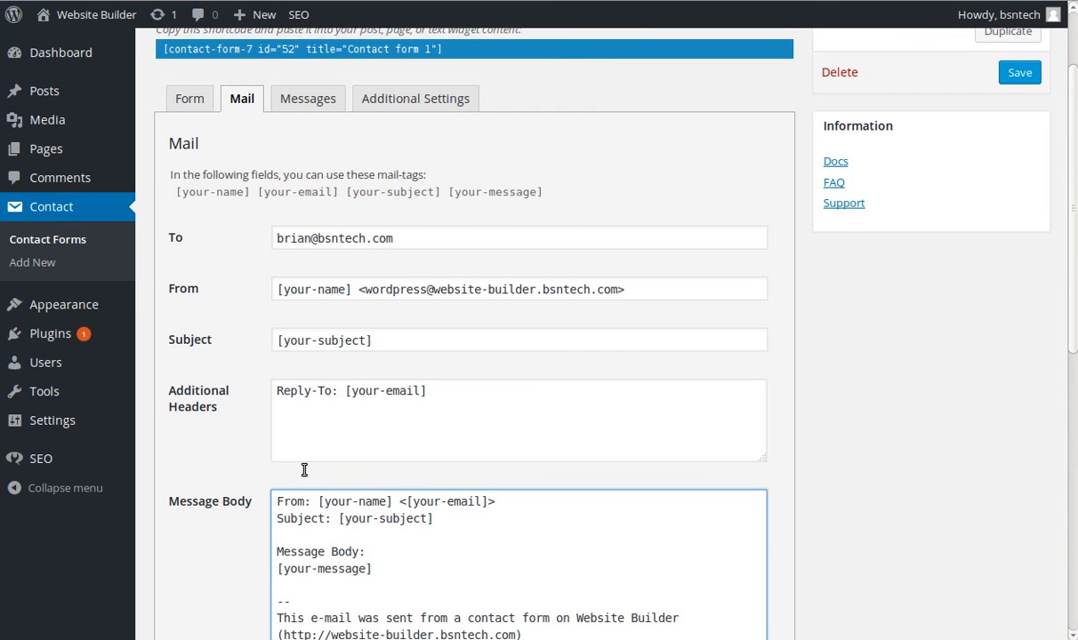
pyautogui.click(191, 109)
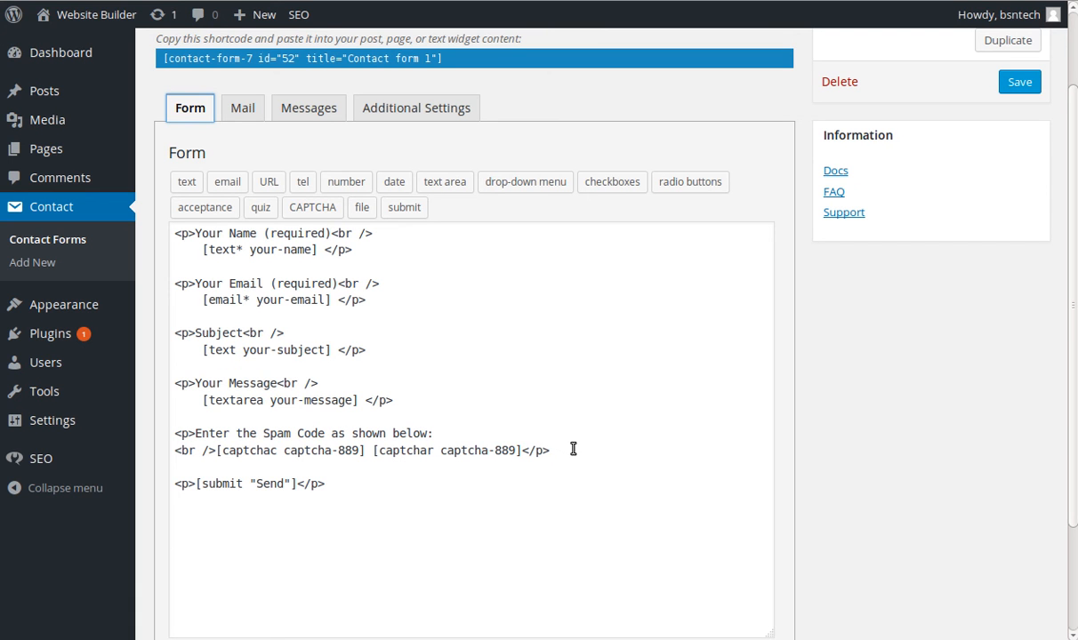
pyautogui.click(250, 119)
pyautogui.scroll(-1, 411, 514)
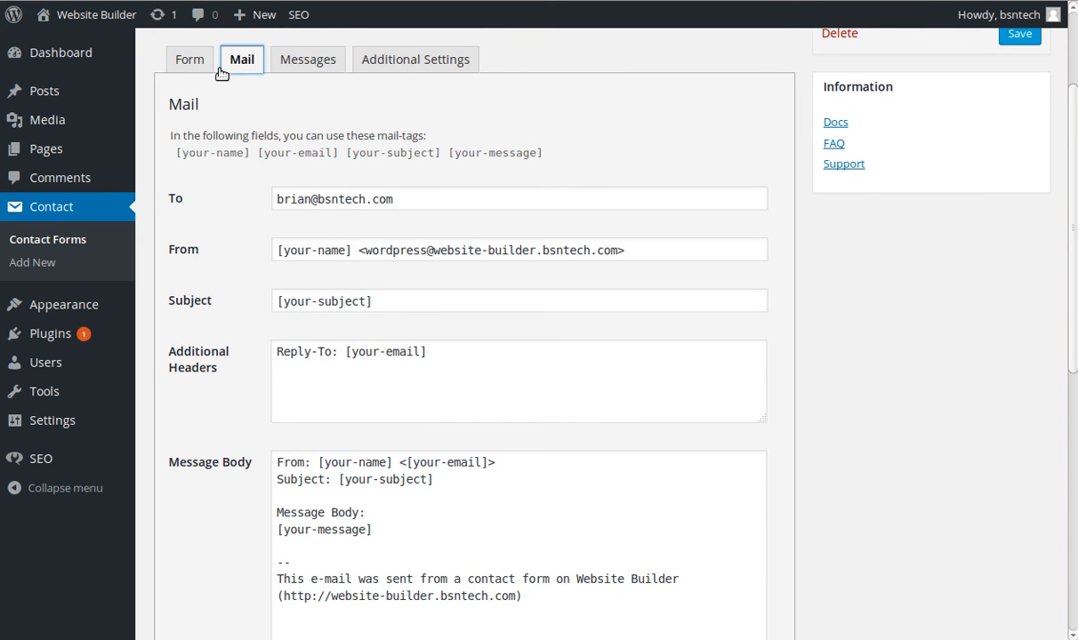
# - Add a paragraph after the form's message field starting with "<p>Please Enter if you like this website builder:"
pyautogui.click(191, 60)
pyautogui.click(412, 351)
pyautogui.press('Return')
pyautogui.press('Return')
pyautogui.write('<p>Please Enter')
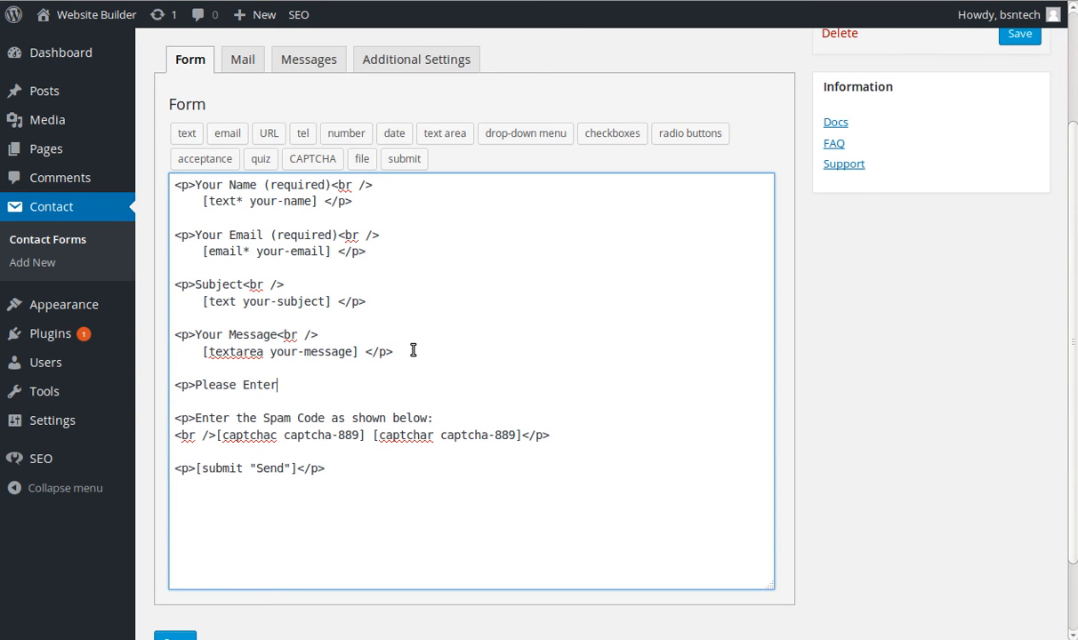
pyautogui.write(' if you like this ')
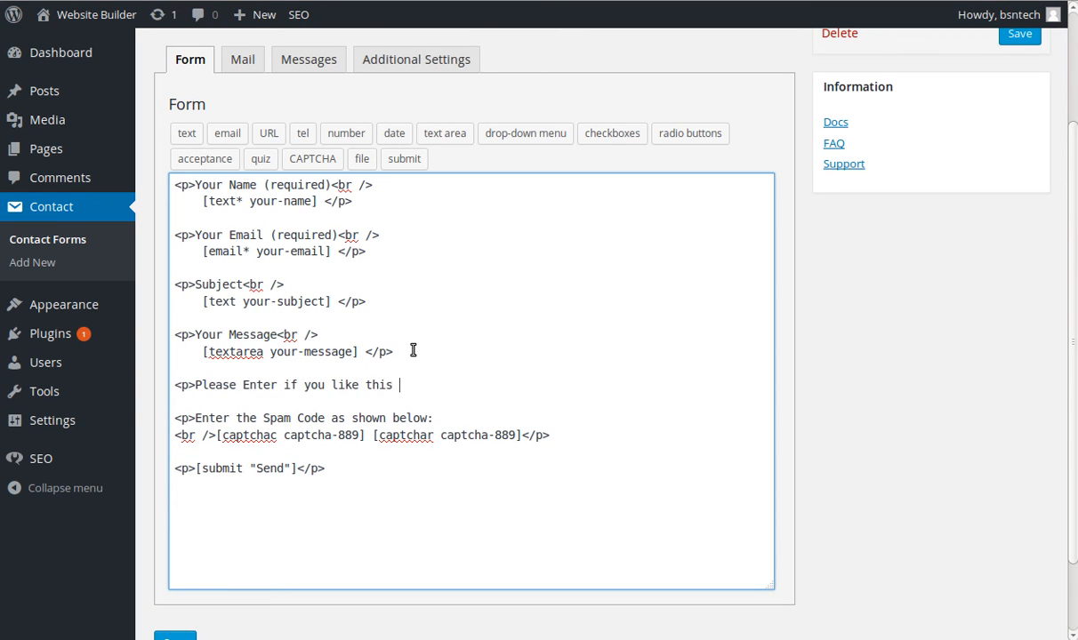
pyautogui.write('website builder:')
# - Insert a drop-down menu tag with the options "Choose...", "Yes" and "No" after the website builder question in the form
pyautogui.click(534, 388)
pyautogui.click(515, 136)
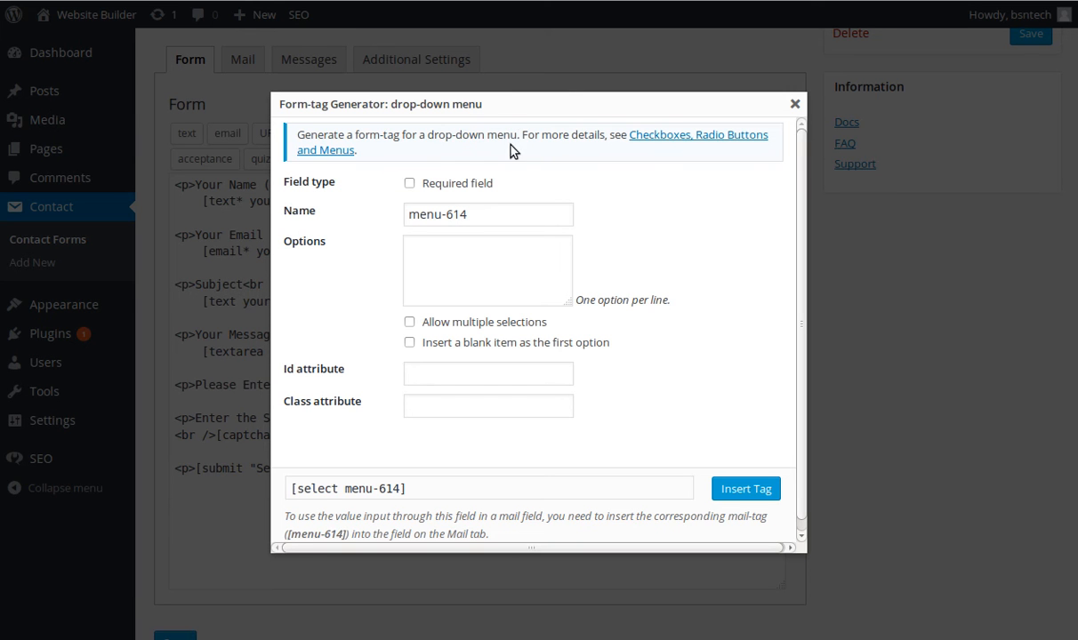
pyautogui.click(466, 266)
pyautogui.write('Choose...')
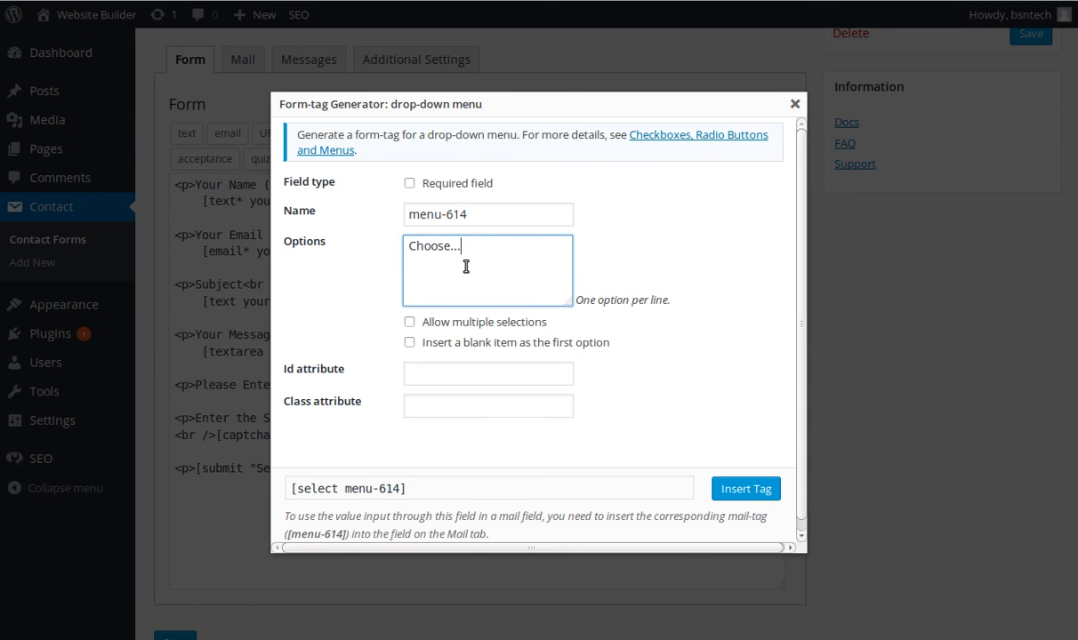
pyautogui.write('Yes ')
pyautogui.write('No')
pyautogui.click(472, 378)
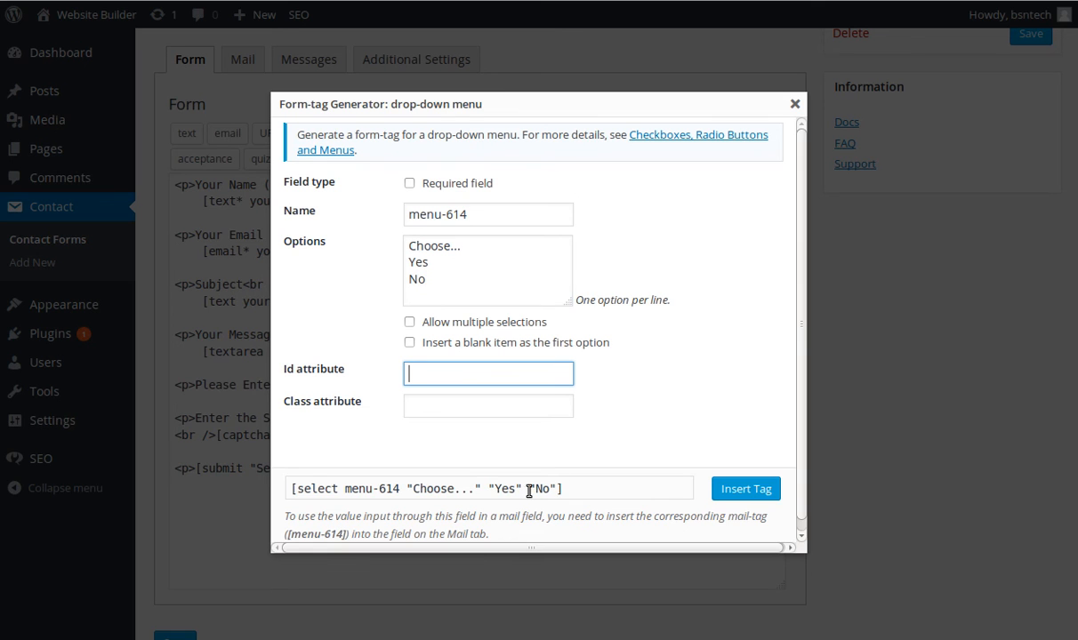
pyautogui.click(729, 495)
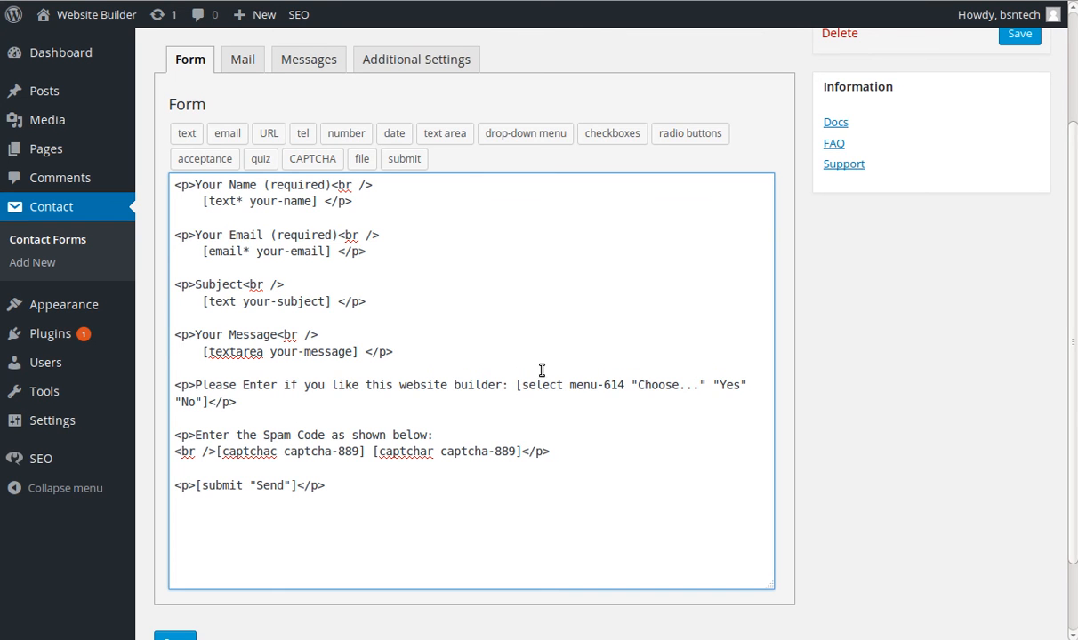
# - Copy the new drop-down field's name, menu-614, from its select tag in the form template
pyautogui.moveTo(570, 385); pyautogui.dragTo(624, 385)
pyautogui.moveTo(523, 385); pyautogui.dragTo(563, 387)
pyautogui.moveTo(251, 201); pyautogui.dragTo(313, 201)
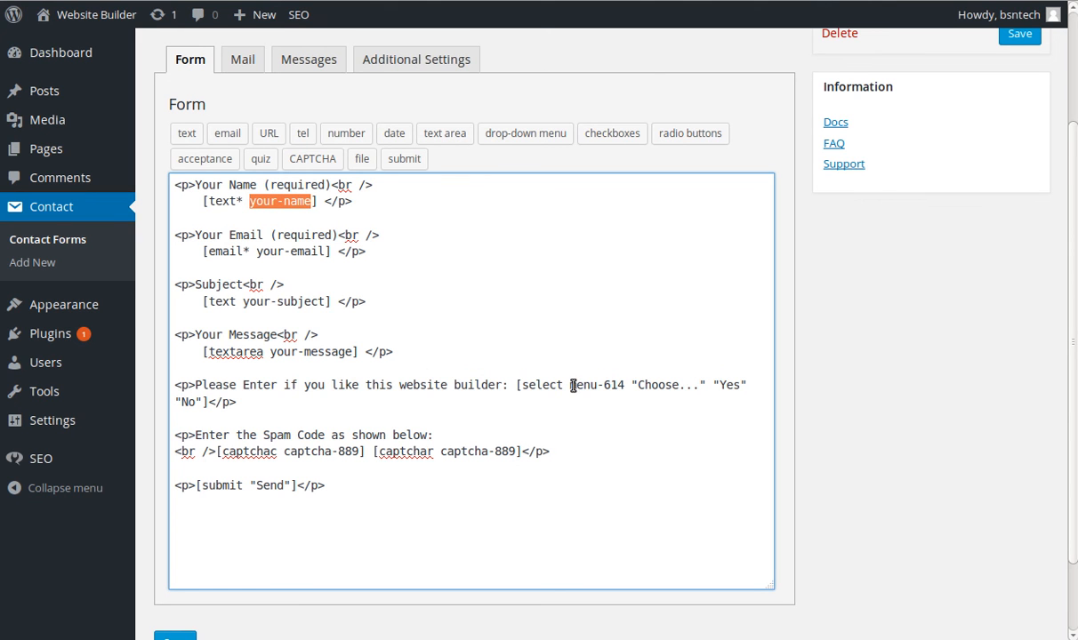
pyautogui.moveTo(570, 385); pyautogui.dragTo(627, 384)
pyautogui.rightClick(627, 386)
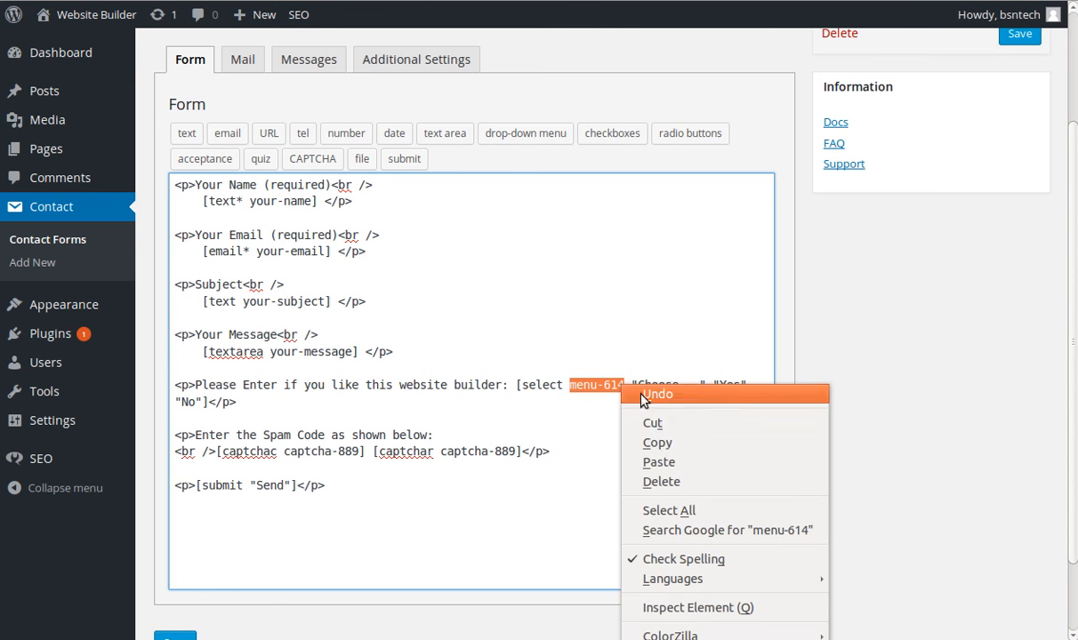
pyautogui.click(653, 442)
# - Add the line "Does the user like the website builder? [menu-614]" below the Subject line in the mail template's message body
pyautogui.click(245, 64)
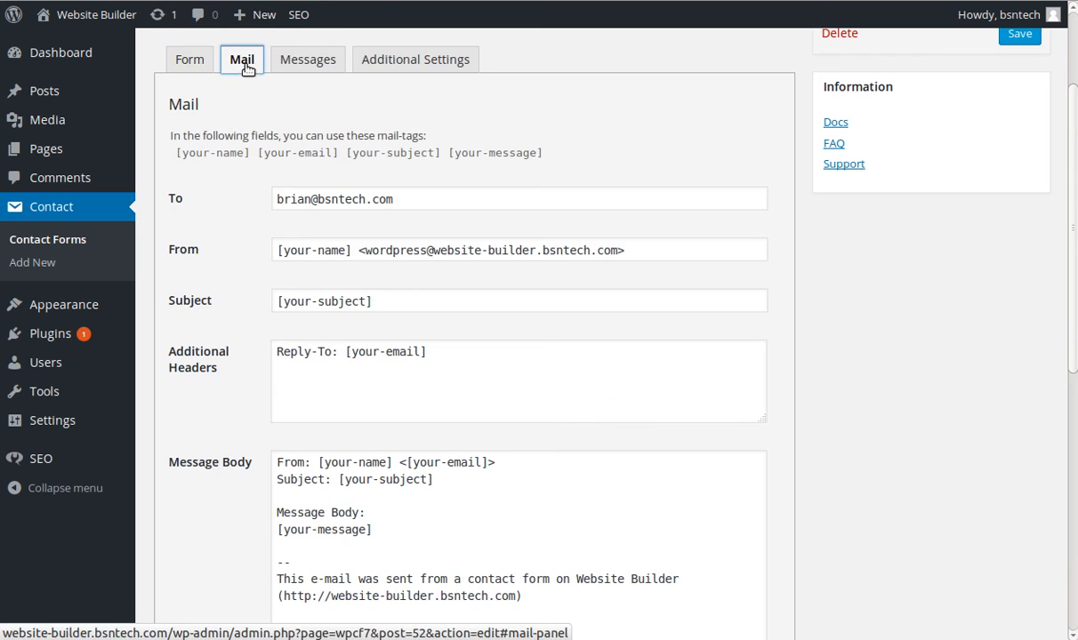
pyautogui.scroll(-1, 427, 467)
pyautogui.click(457, 433)
pyautogui.press('Return')
pyautogui.press('Return')
pyautogui.write('Does the user like the website builder')
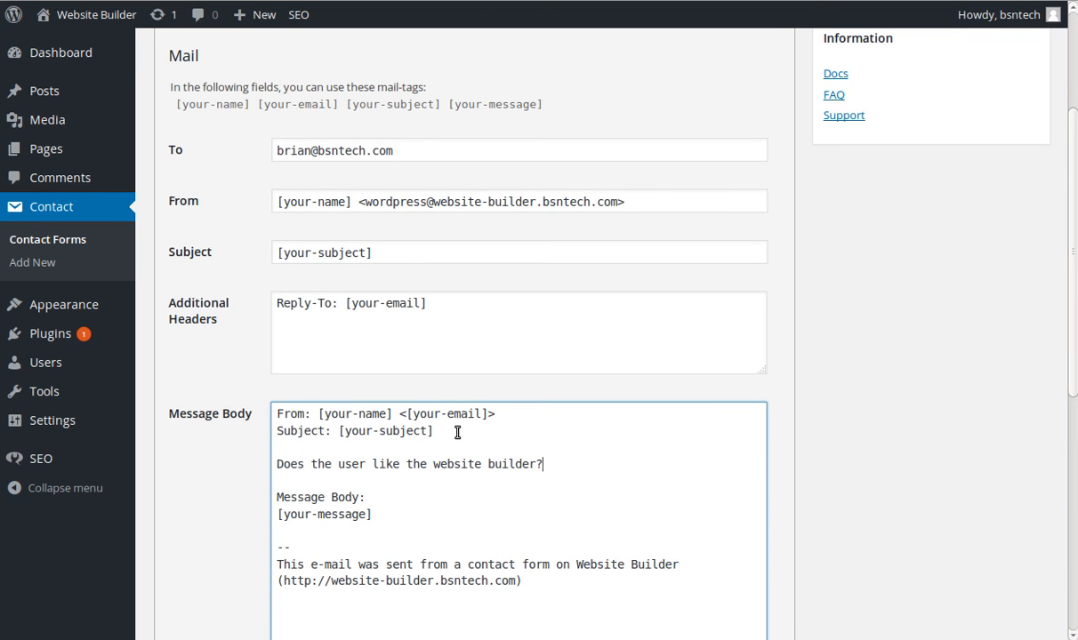
pyautogui.write('? [')
pyautogui.rightClick(561, 467)
pyautogui.click(599, 256)
pyautogui.moveTo(274, 464); pyautogui.dragTo(625, 464)
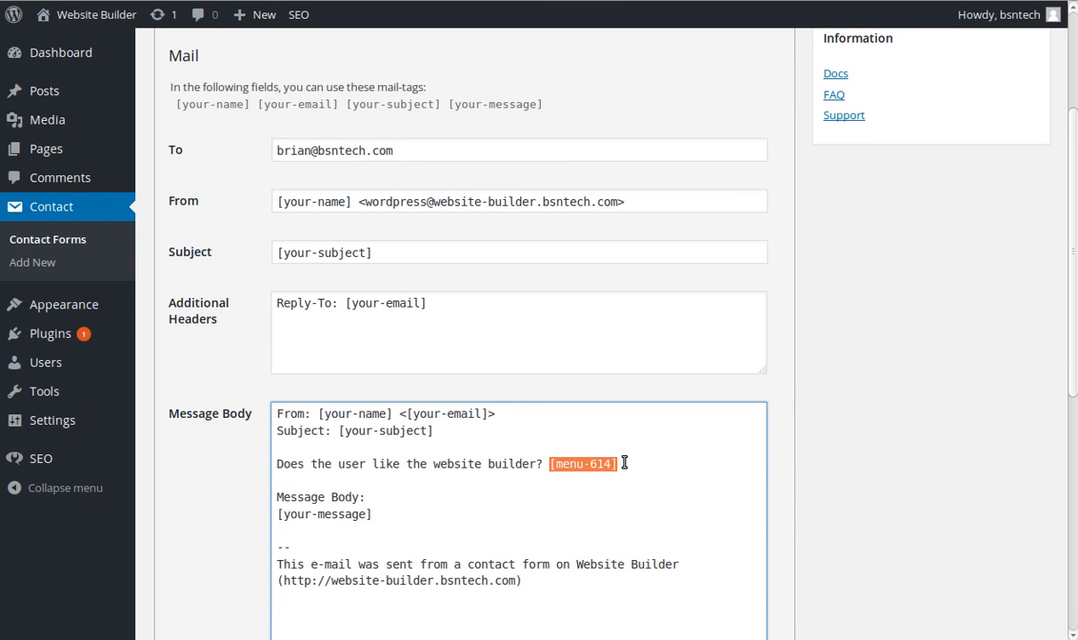
# - Save Contact form 1 and copy its shortcode [contact-form-7 id="52" title="Contact form 1"]
pyautogui.scroll(3, 775, 391)
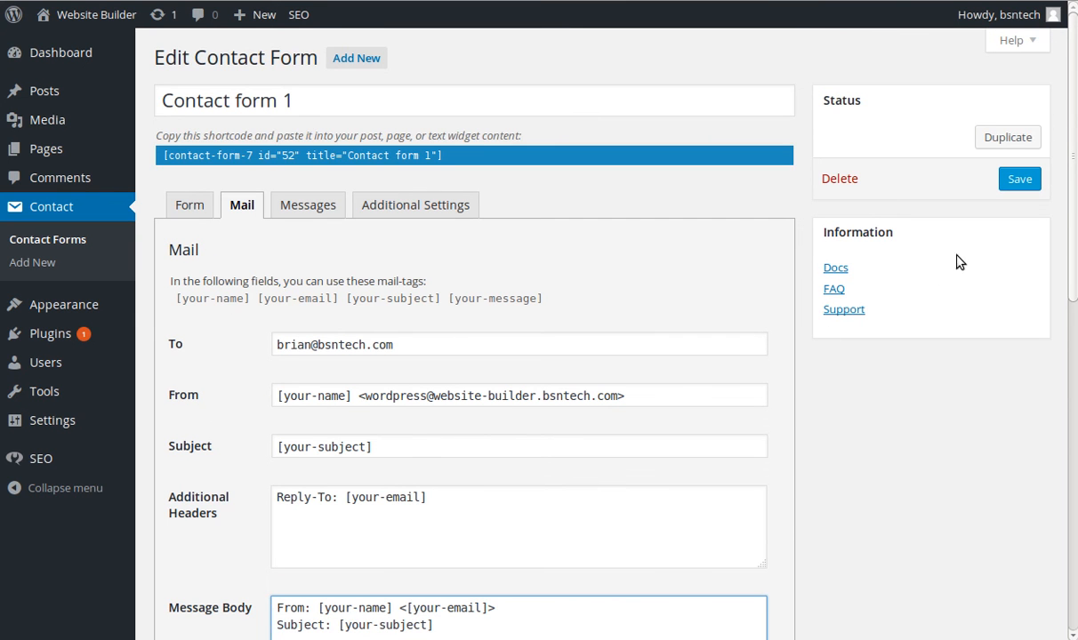
pyautogui.click(1013, 180)
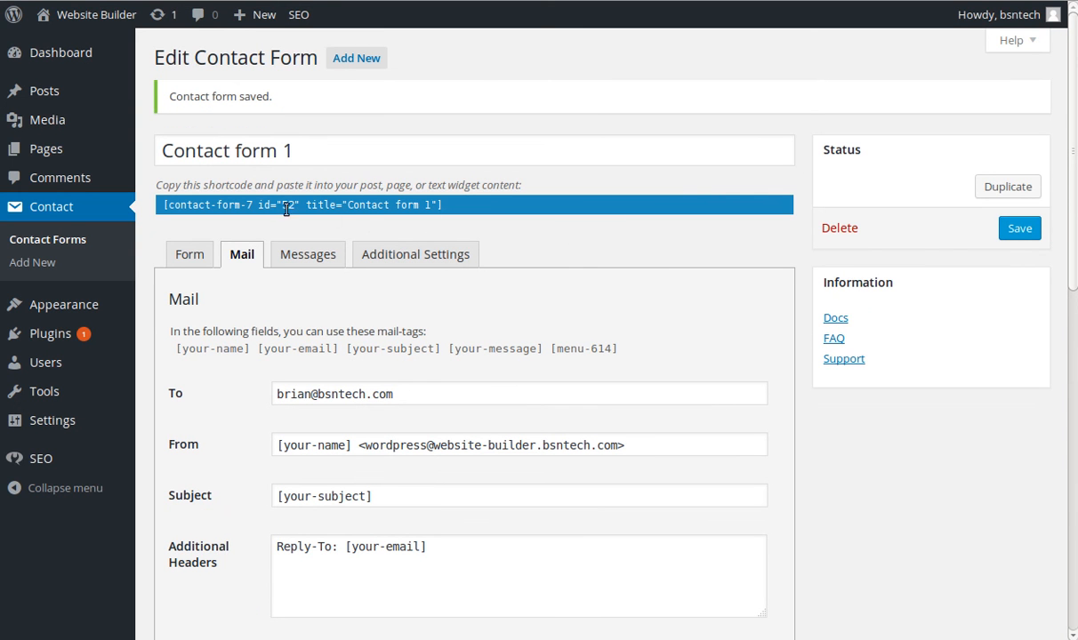
pyautogui.click(431, 205)
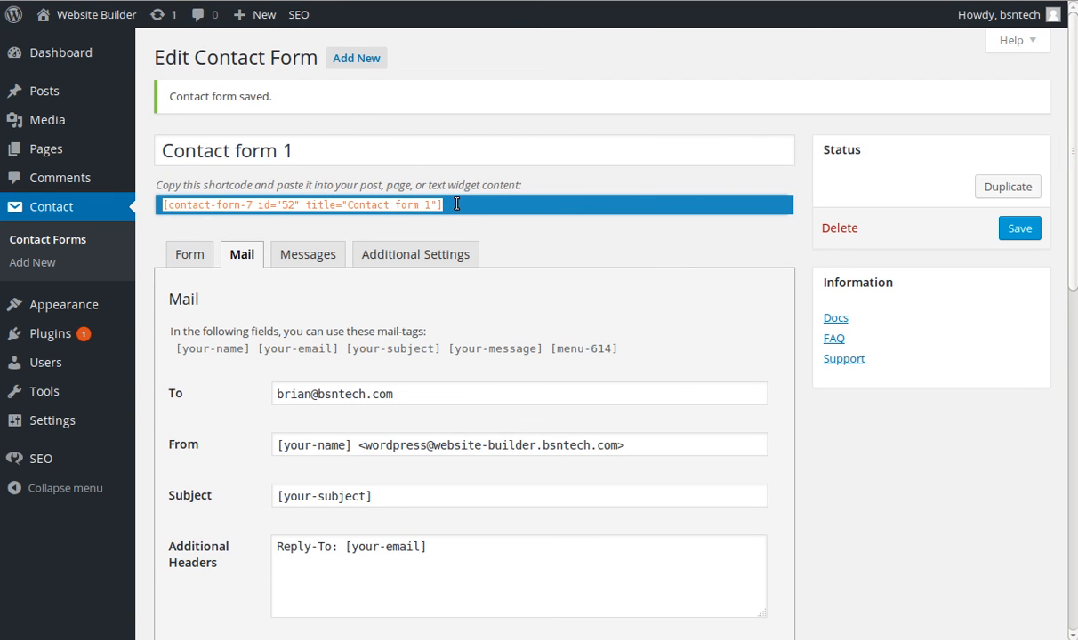
pyautogui.rightClick(425, 205)
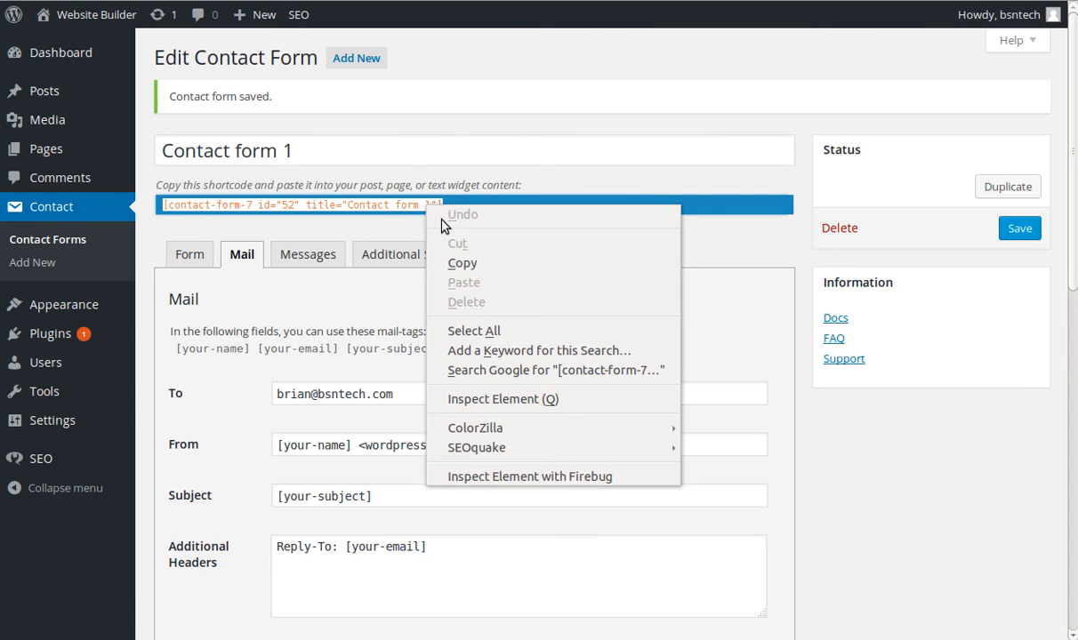
pyautogui.click(460, 263)
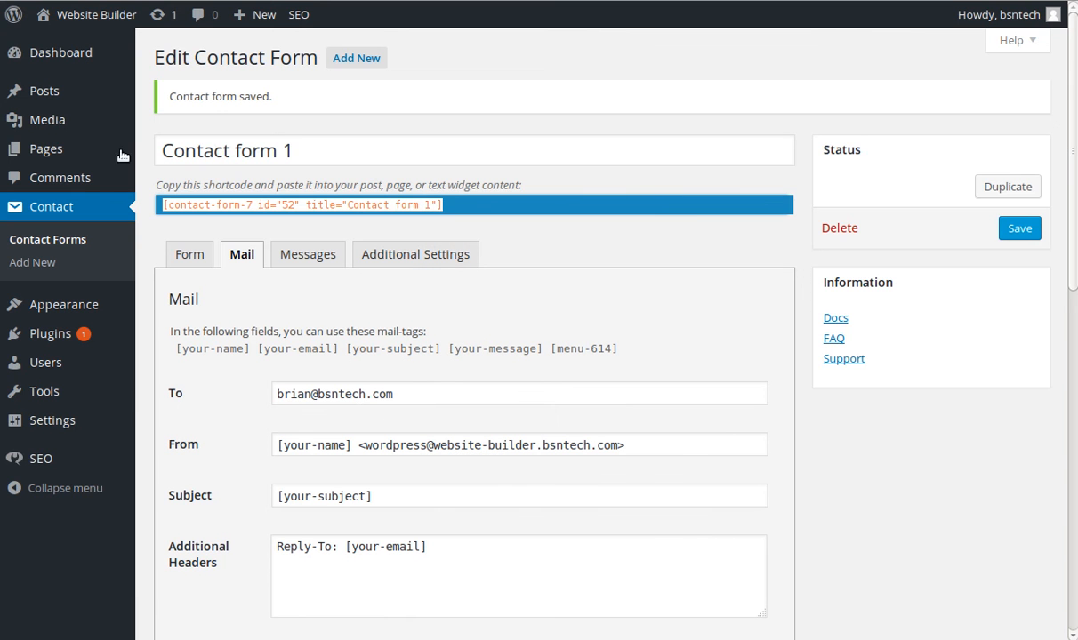
# - Paste the contact form shortcode below the existing text of the Home page and update the page
pyautogui.moveTo(99, 152)
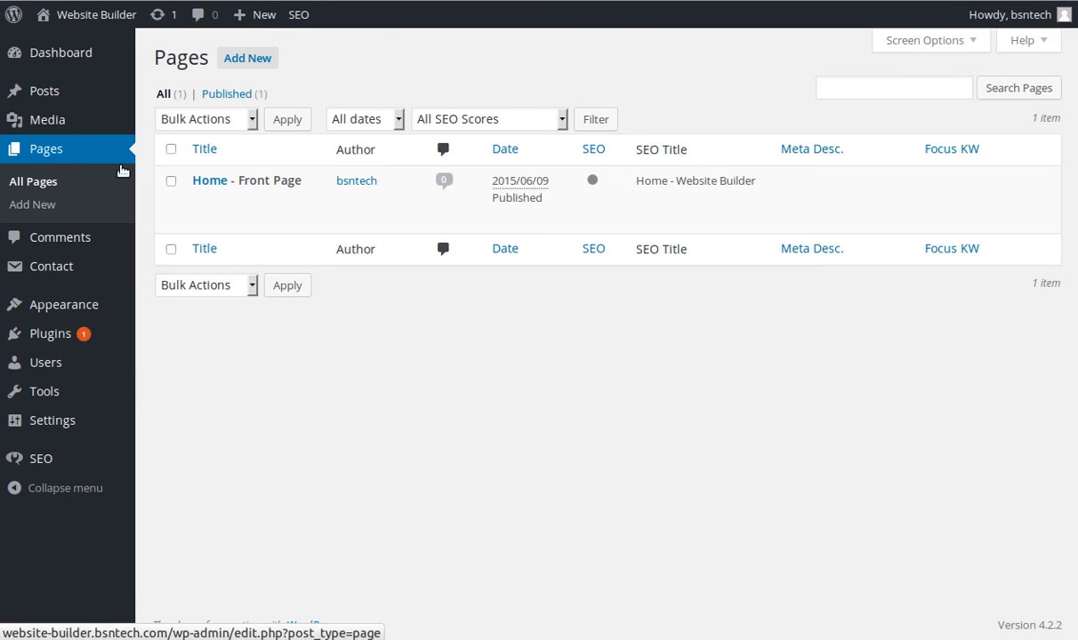
pyautogui.click(222, 182)
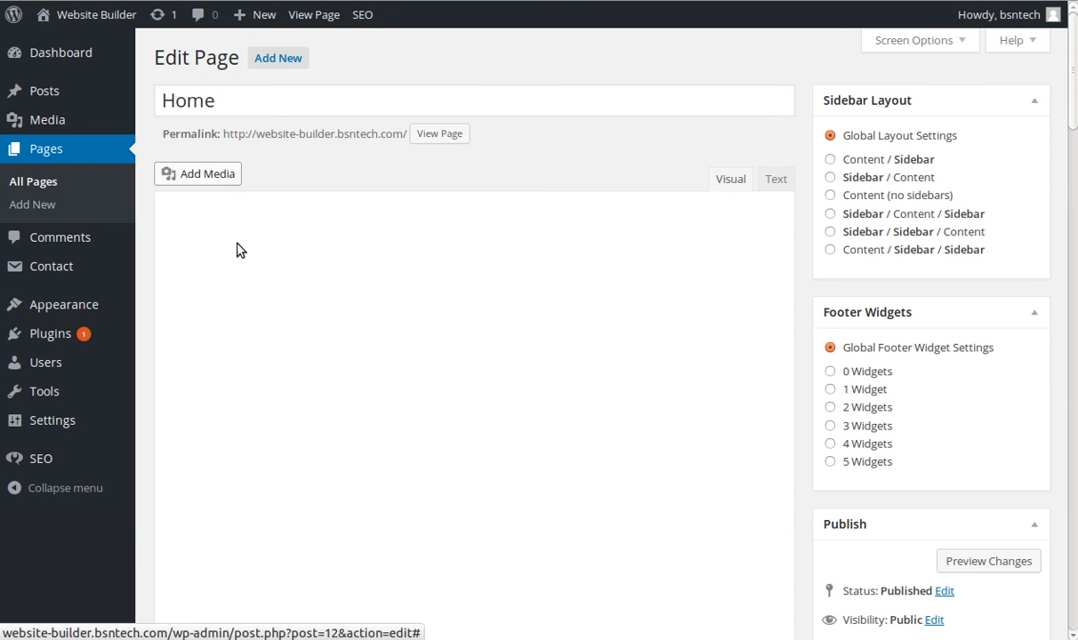
pyautogui.click(656, 344)
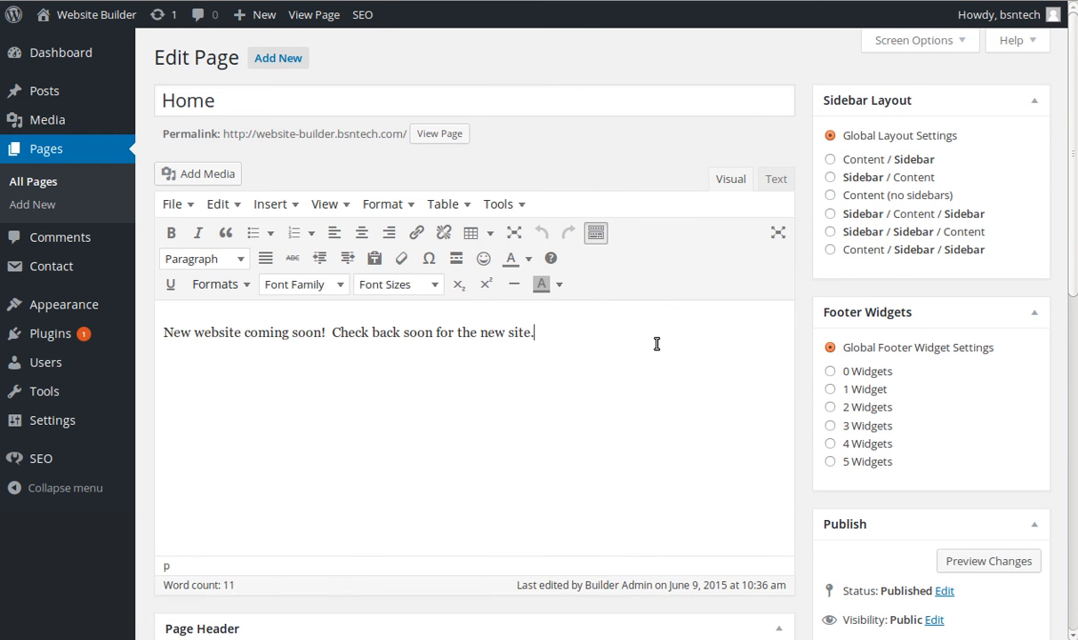
pyautogui.press('Return')
pyautogui.rightClick(239, 400)
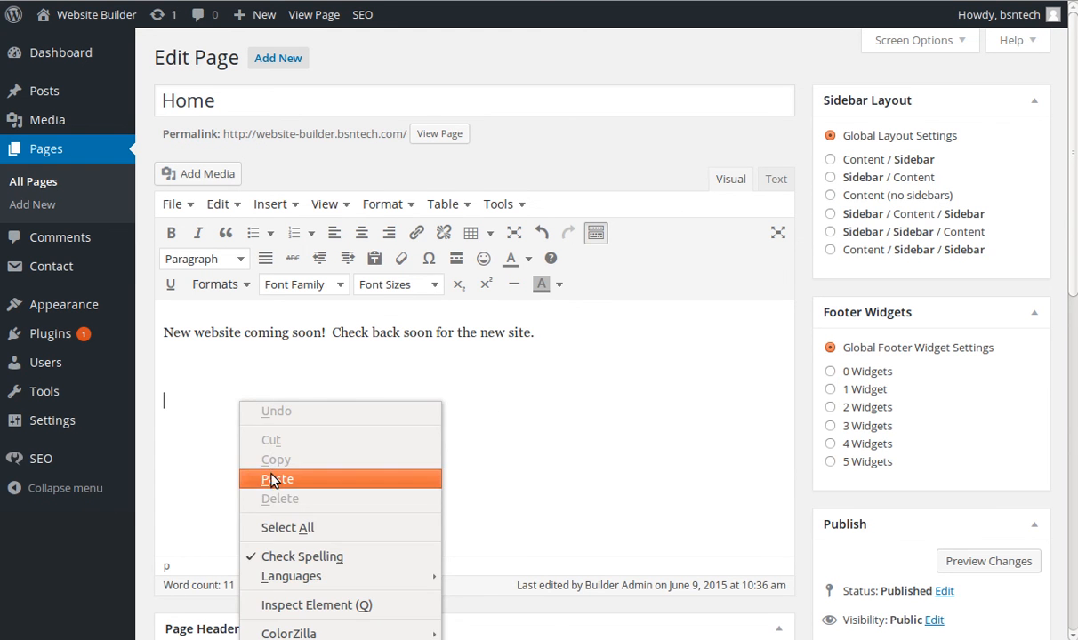
pyautogui.click(260, 452)
pyautogui.scroll(-2, 476, 388)
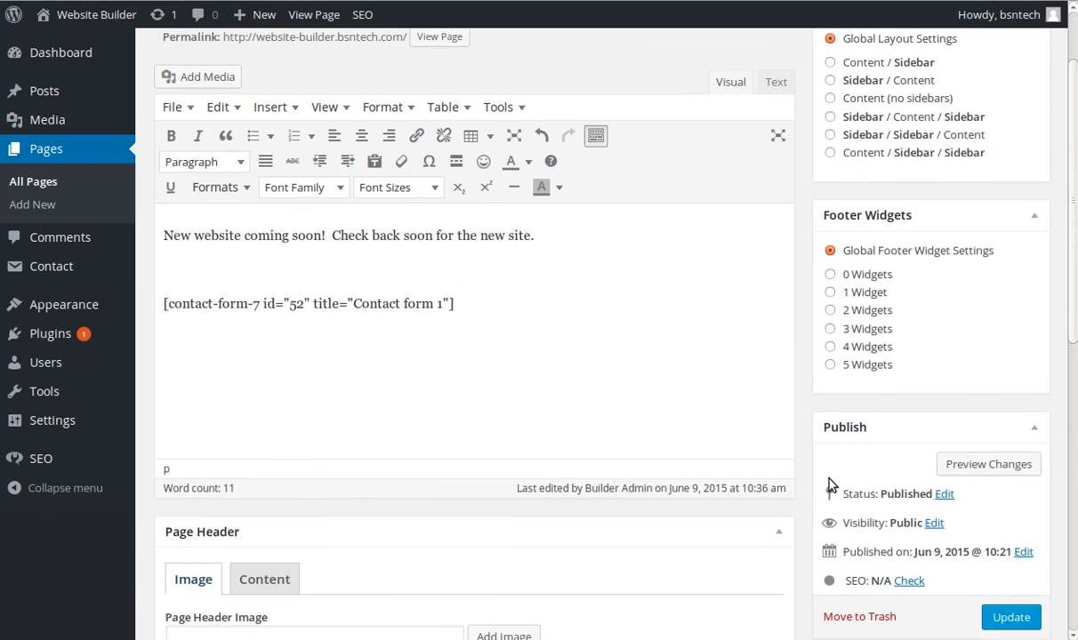
pyautogui.click(1012, 619)
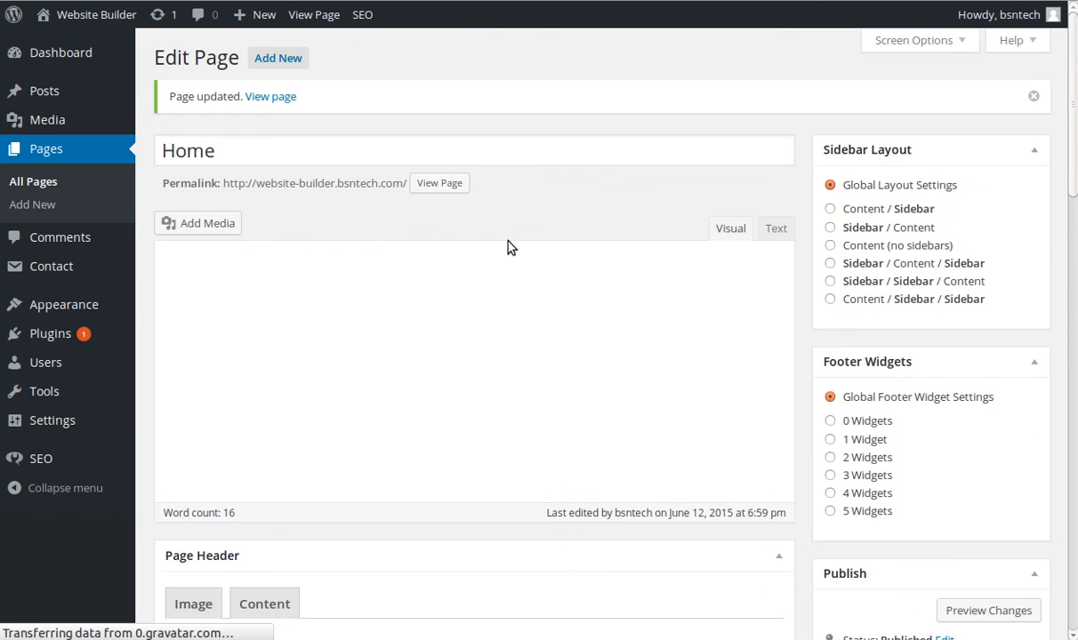
# - View the published Home page and examine the contact form's fields, including the website builder drop-down and the spam code
pyautogui.click(314, 14)
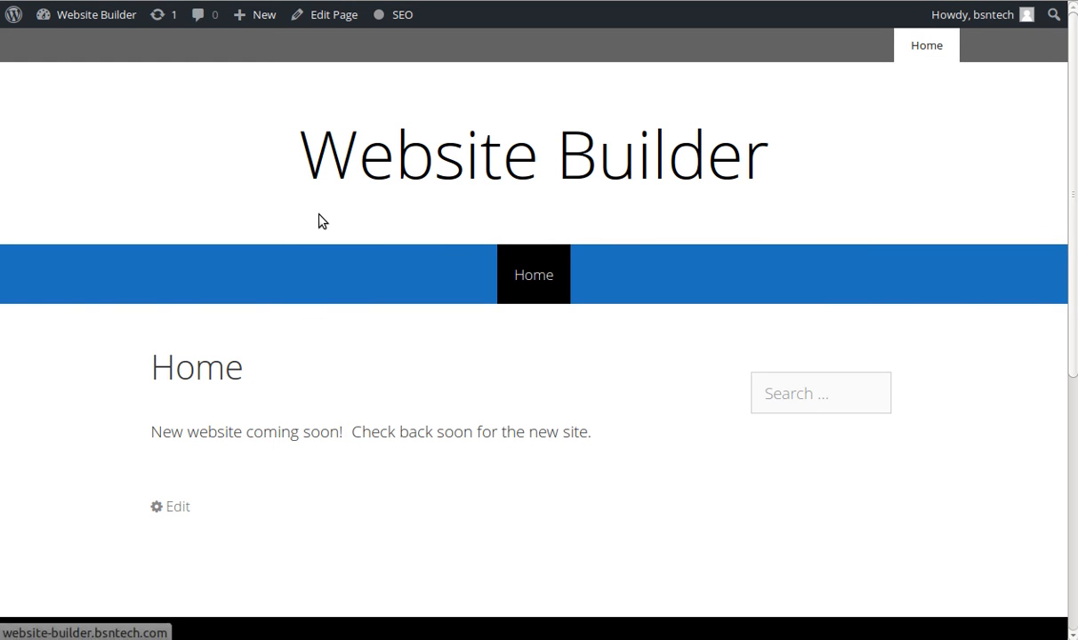
pyautogui.click(521, 273)
pyautogui.scroll(-3, 444, 380)
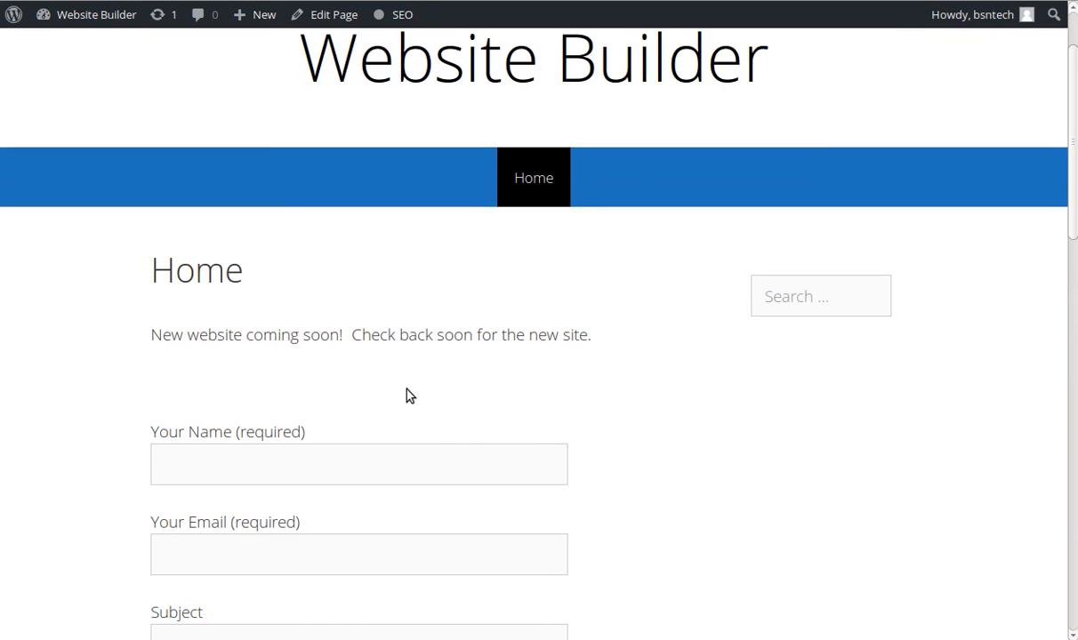
pyautogui.scroll(-3, 296, 370)
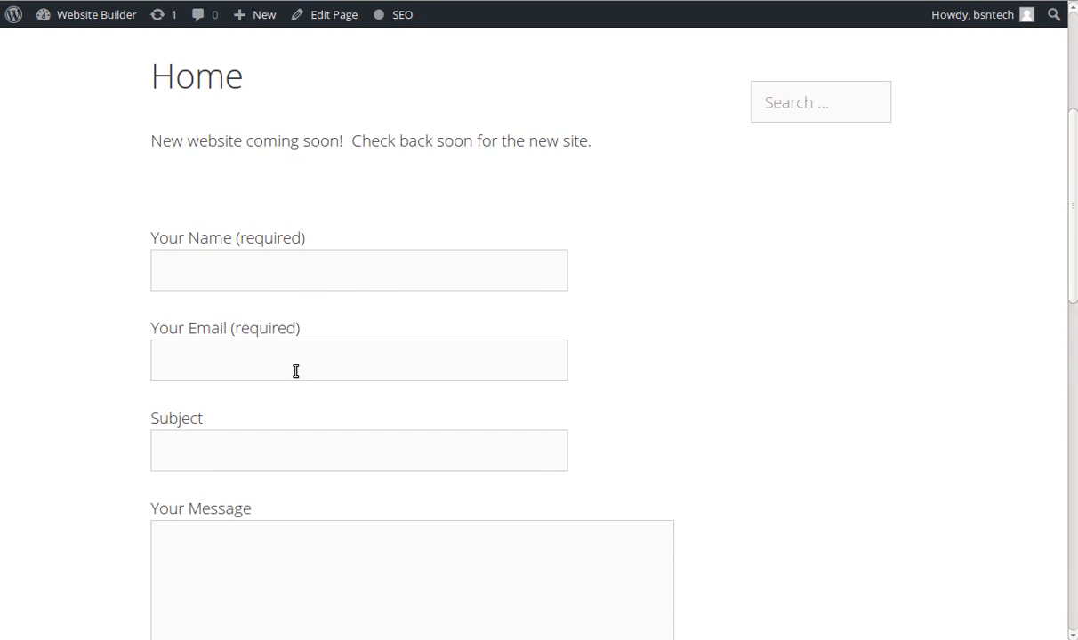
pyautogui.scroll(-4, 296, 371)
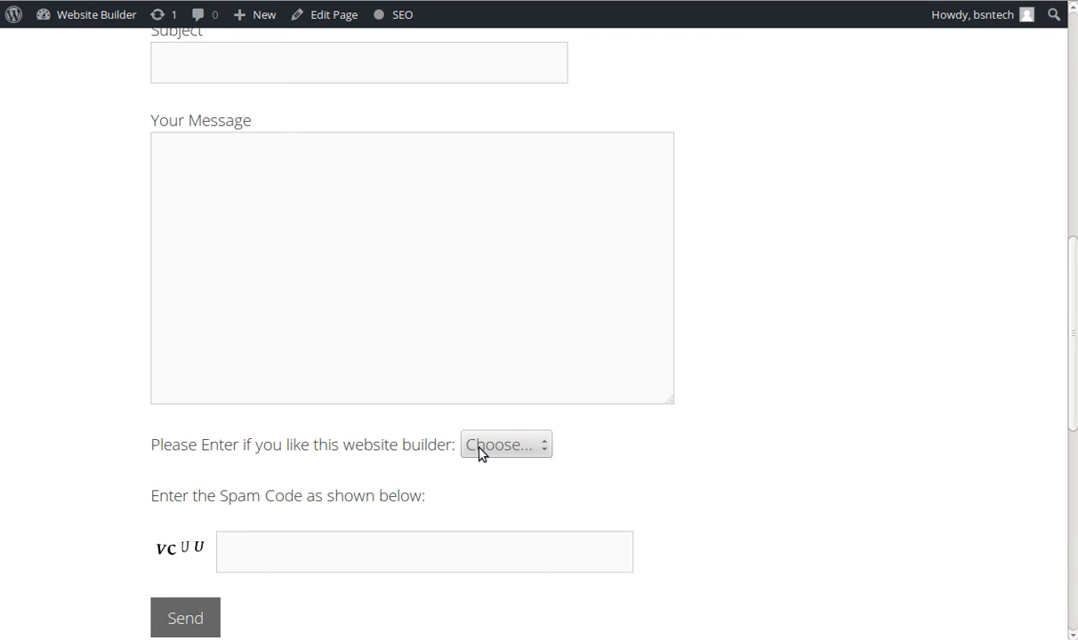
pyautogui.click(479, 453)
pyautogui.click(426, 443)
pyautogui.scroll(-1, 227, 548)
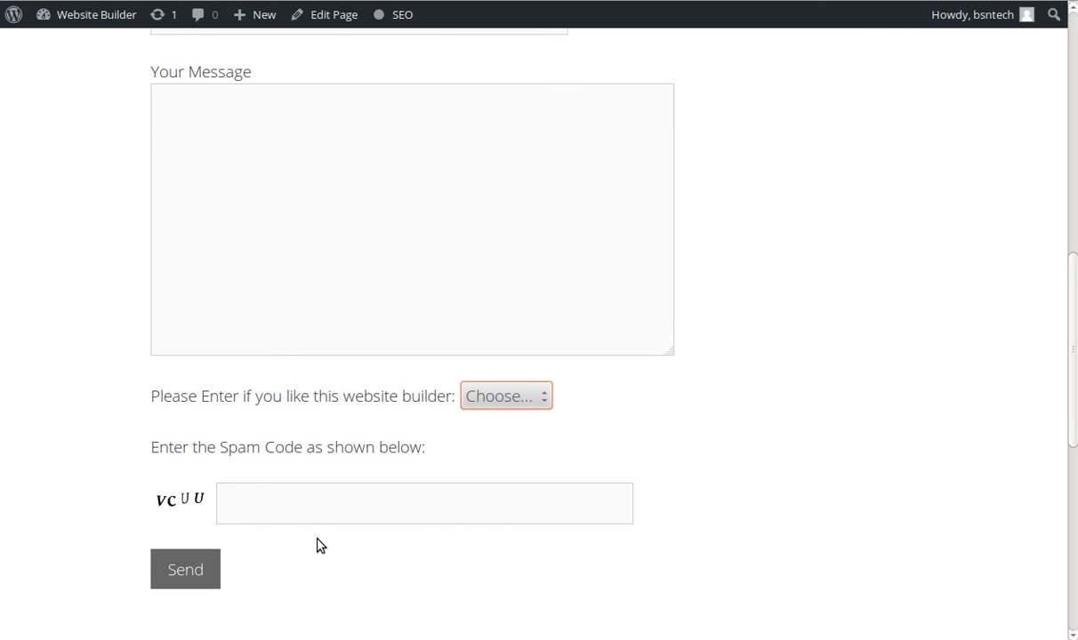
pyautogui.scroll(10, 320, 546)
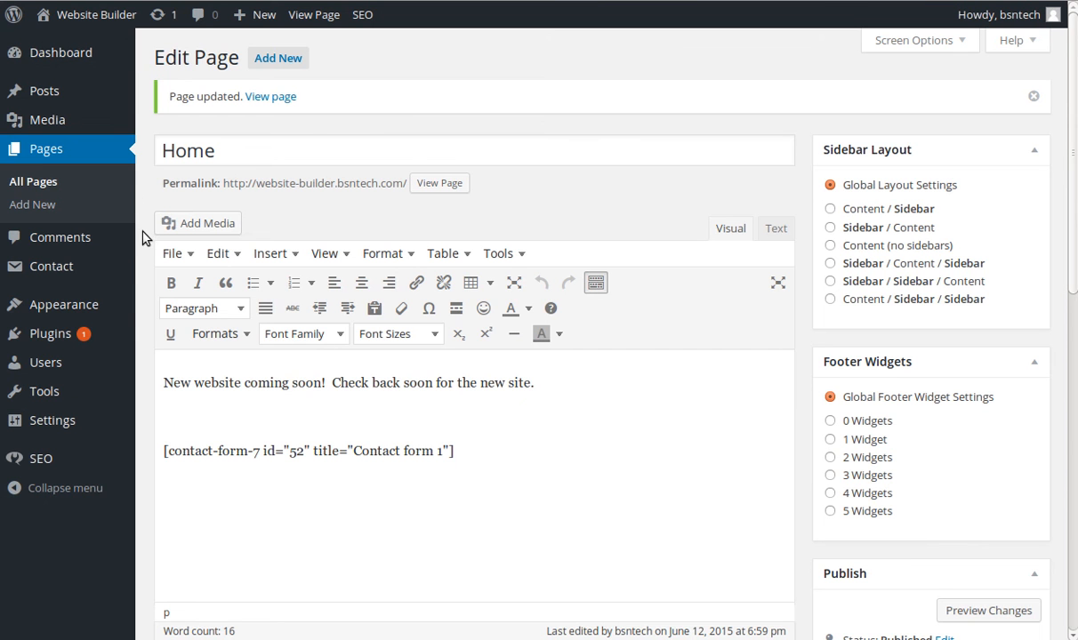
pyautogui.moveTo(95, 260)
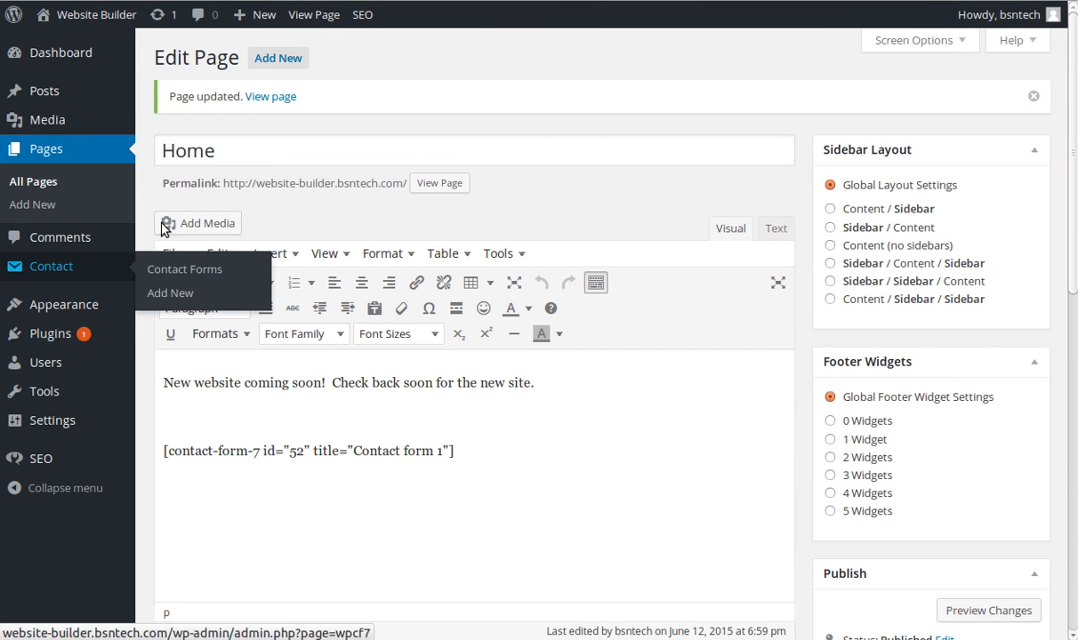